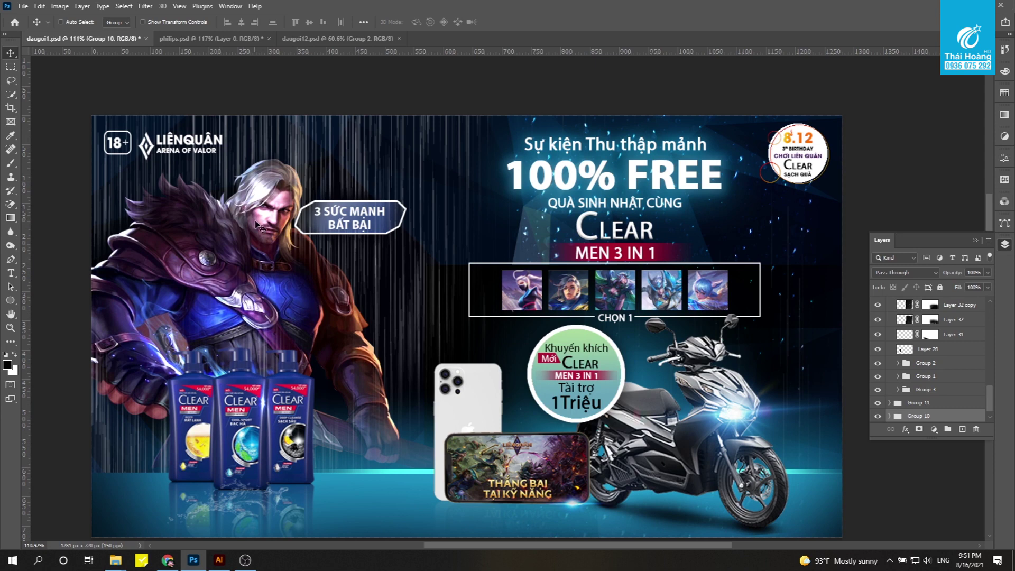
Add a new empty markup layer and set up a red brush about 23 px wide
{"action": "scroll", "coordinate": [984, 375], "scroll_direction": "up", "scroll_amount": 2}
{"action": "scroll", "coordinate": [984, 374], "scroll_direction": "up", "scroll_amount": 2}
{"action": "scroll", "coordinate": [983, 374], "scroll_direction": "up", "scroll_amount": 2}
{"action": "scroll", "coordinate": [984, 375], "scroll_direction": "up", "scroll_amount": 2}
{"action": "scroll", "coordinate": [517, 299], "scroll_direction": "up", "scroll_amount": 1}
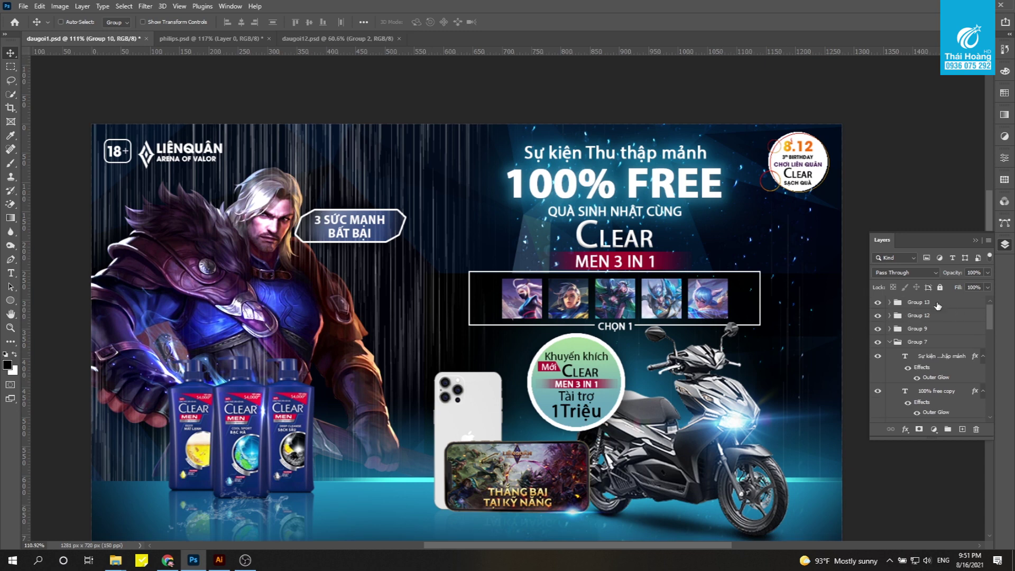
{"action": "left_click", "coordinate": [963, 429]}
{"action": "key", "text": "b"}
{"action": "left_click", "coordinate": [6, 365]}
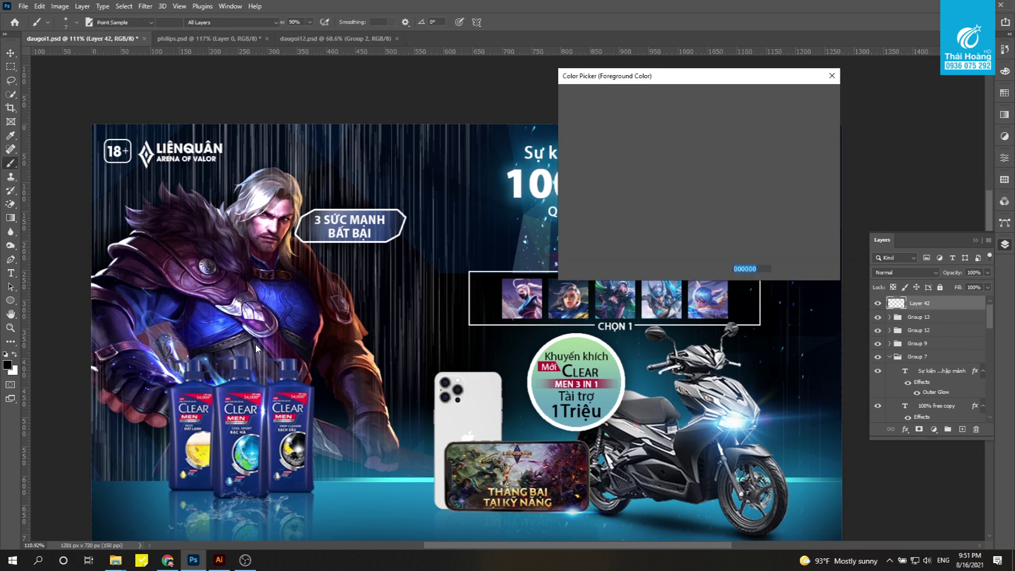
{"action": "left_click", "coordinate": [696, 103]}
{"action": "left_click", "coordinate": [793, 100]}
{"action": "left_click_drag", "start_coordinate": [340, 156], "coordinate": [346, 157]}
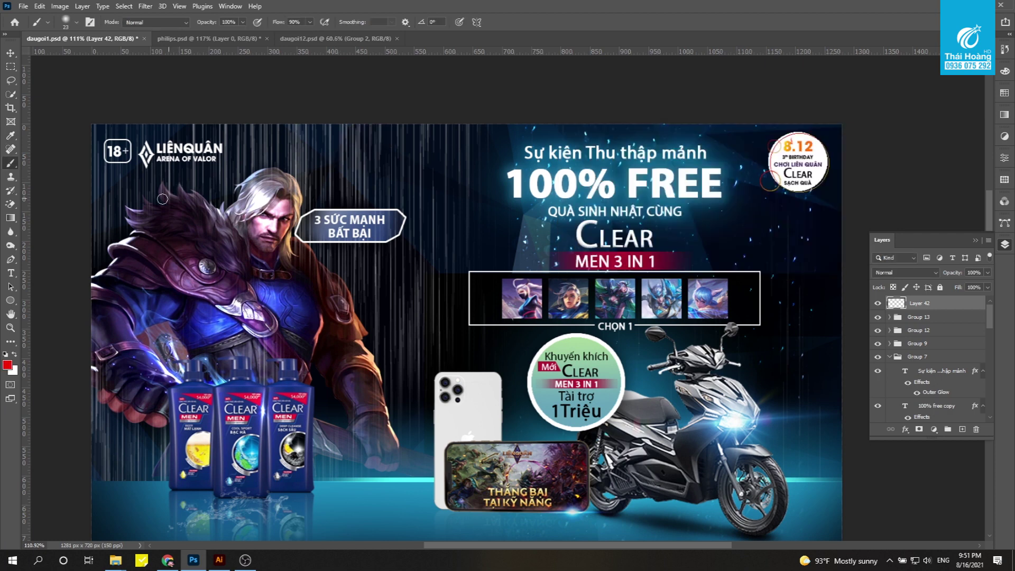
Paint several red test strokes across the artwork, then undo the last two
{"action": "left_click_drag", "start_coordinate": [102, 208], "coordinate": [339, 171]}
{"action": "left_click_drag", "start_coordinate": [321, 127], "coordinate": [320, 189]}
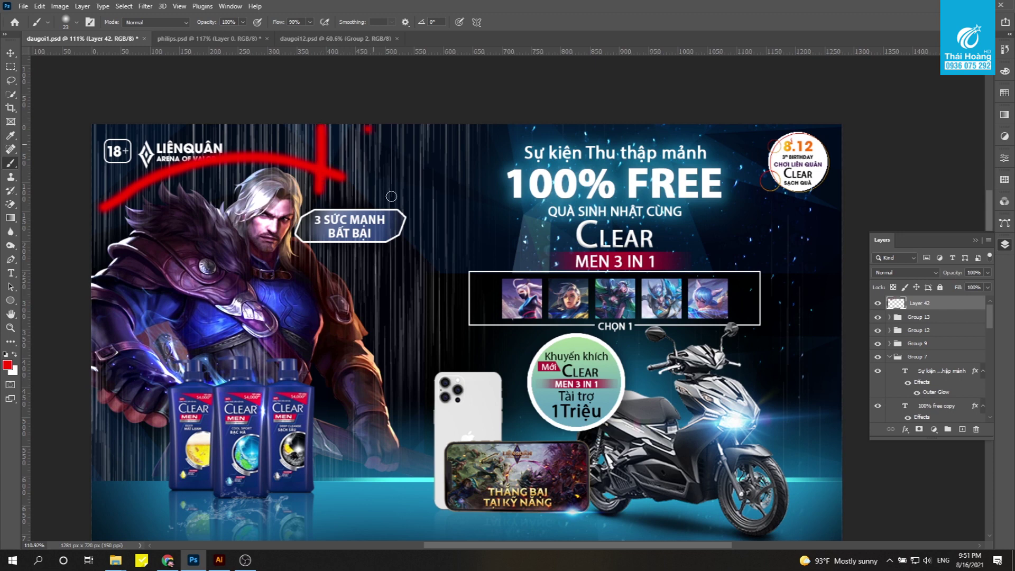
{"action": "left_click_drag", "start_coordinate": [366, 128], "coordinate": [398, 207]}
{"action": "left_click_drag", "start_coordinate": [428, 133], "coordinate": [437, 280]}
{"action": "left_click_drag", "start_coordinate": [425, 224], "coordinate": [403, 378]}
{"action": "left_click_drag", "start_coordinate": [392, 263], "coordinate": [389, 353]}
{"action": "key", "text": "ctrl+z"}
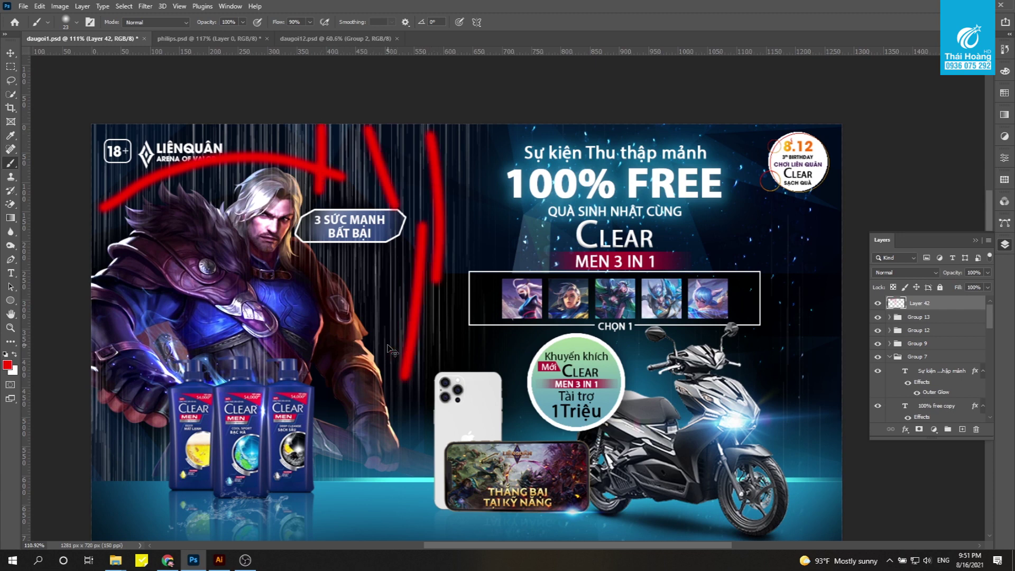
{"action": "key", "text": "ctrl+z"}
{"action": "key", "text": "ctrl+z"}
{"action": "key", "text": "ctrl+z"}
{"action": "key", "text": "ctrl+z"}
{"action": "key", "text": "ctrl+z"}
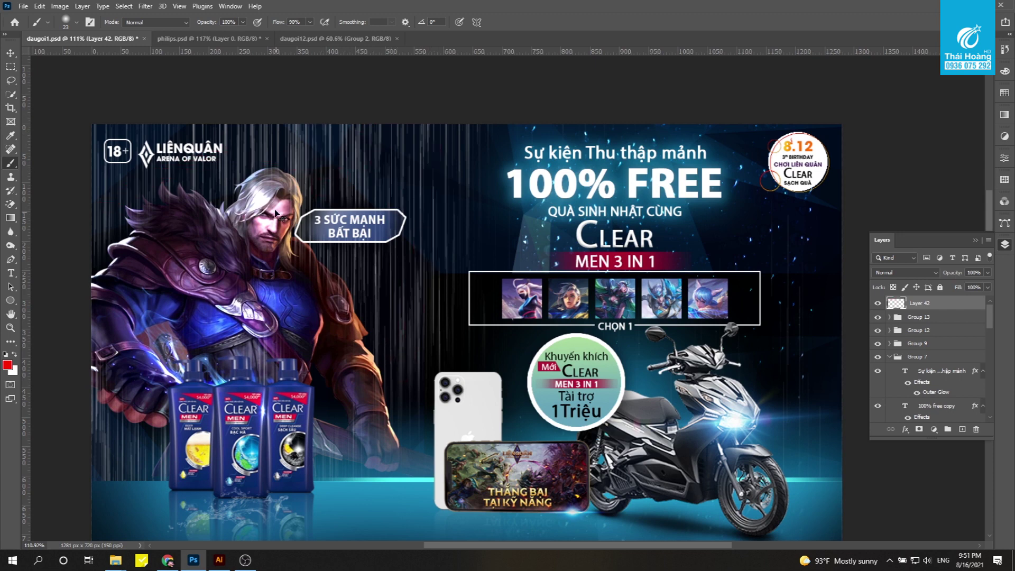
Try and undo red marks over the hero's hair, then loop red around the 100% FREE headline
{"action": "left_click_drag", "start_coordinate": [236, 196], "coordinate": [286, 233]}
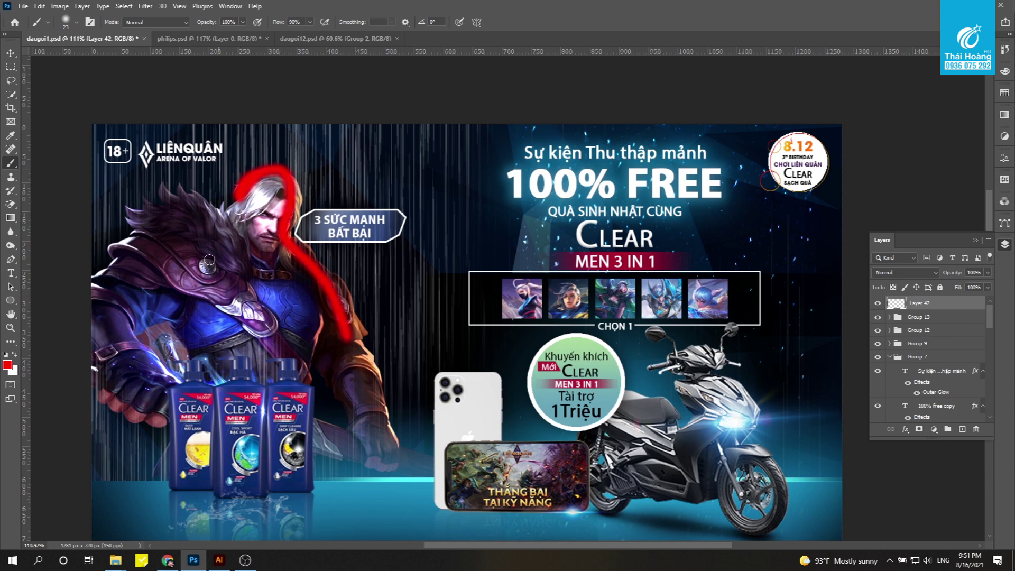
{"action": "key", "text": "ctrl+z"}
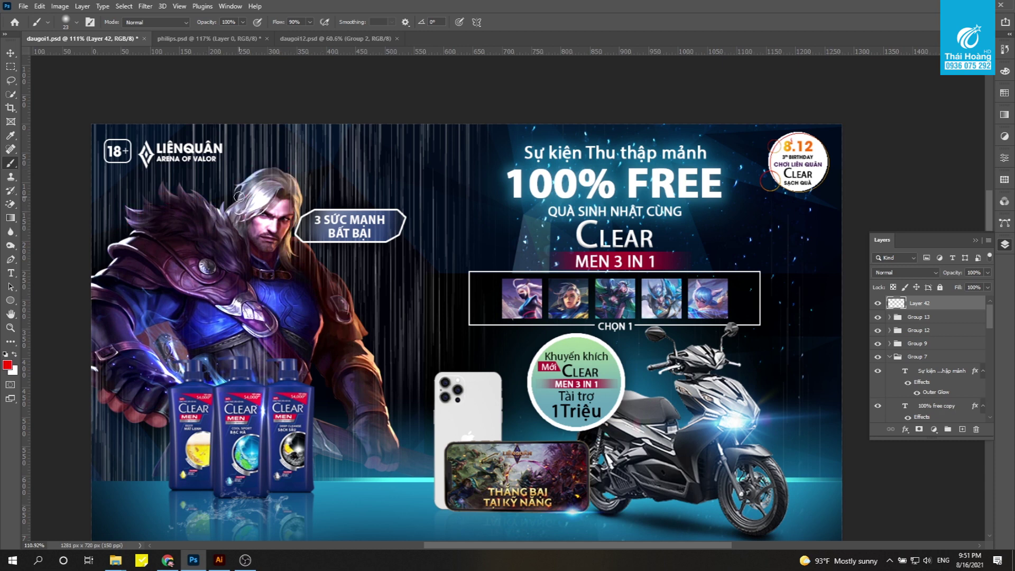
{"action": "left_click_drag", "start_coordinate": [234, 182], "coordinate": [295, 186]}
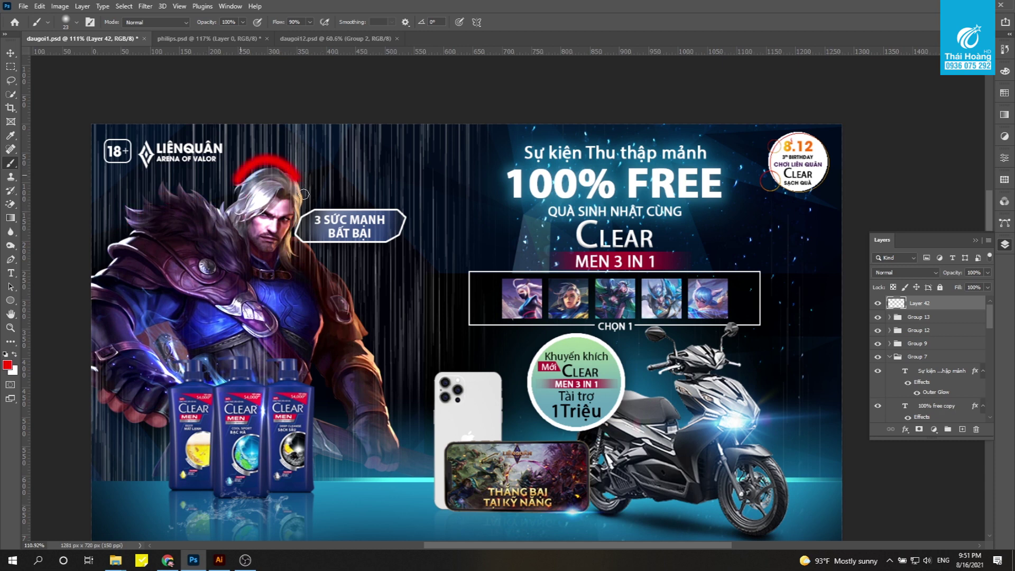
{"action": "key", "text": "ctrl+z"}
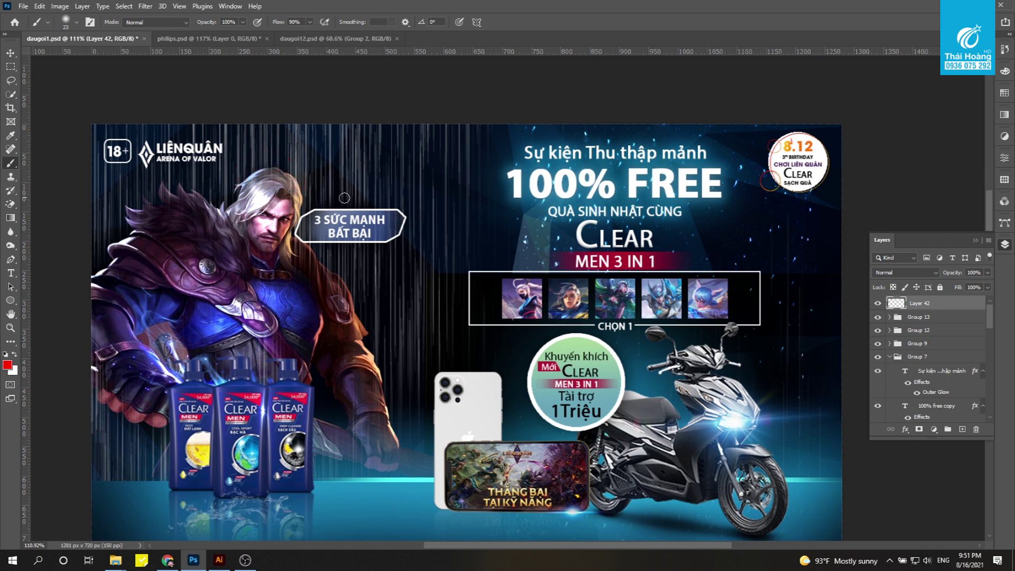
{"action": "scroll", "coordinate": [424, 201], "scroll_direction": "down", "scroll_amount": 2}
{"action": "mouse_move", "coordinate": [502, 110]}
{"action": "left_mouse_down"}
{"action": "mouse_move", "coordinate": [497, 187]}
{"action": "mouse_move", "coordinate": [538, 109]}
{"action": "left_mouse_up"}
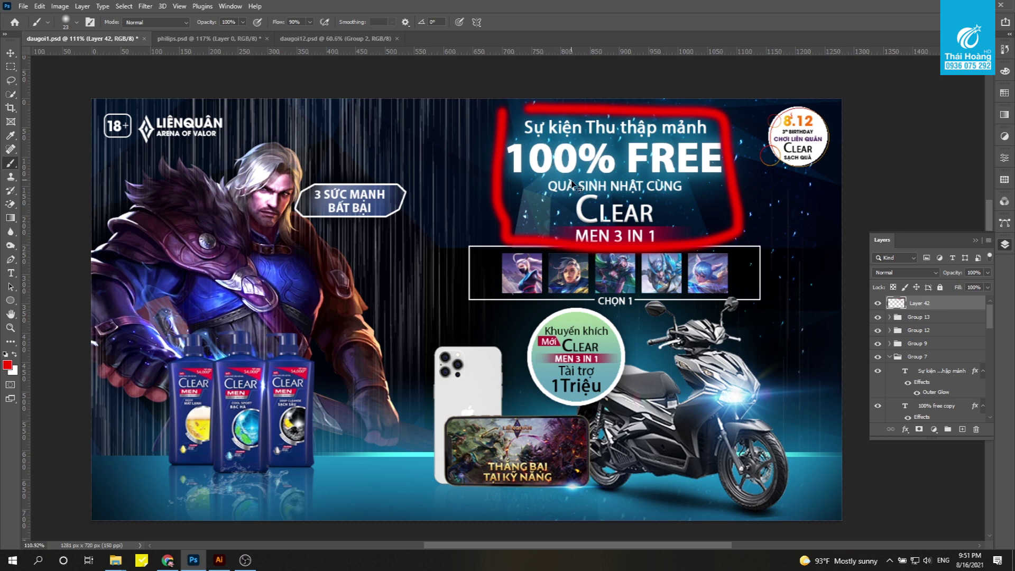
Remove the red headline loop and a trial red stroke down the banner
{"action": "key", "text": "ctrl+z"}
{"action": "scroll", "coordinate": [529, 265], "scroll_direction": "down", "scroll_amount": 1}
{"action": "scroll", "coordinate": [529, 264], "scroll_direction": "up", "scroll_amount": 2}
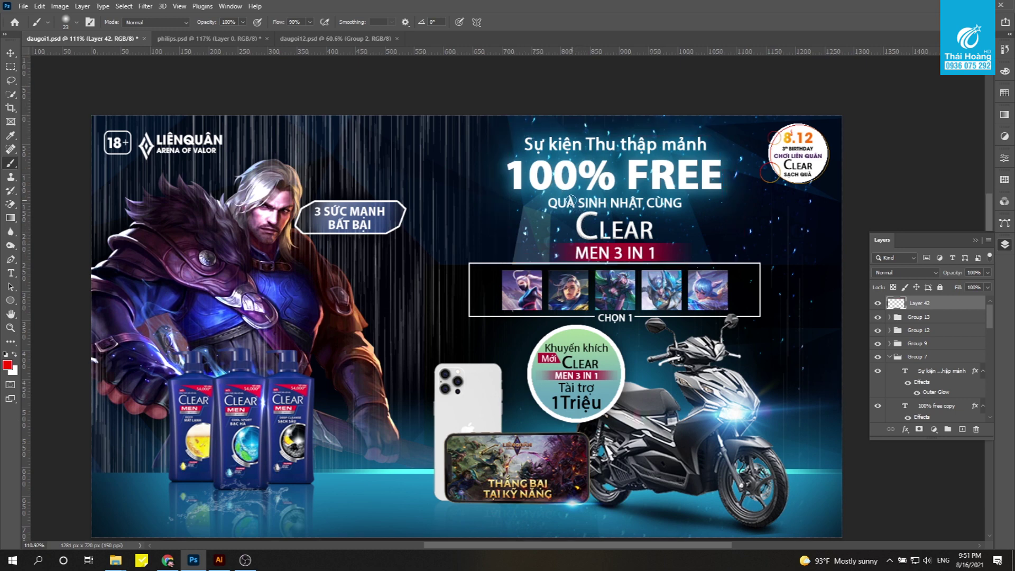
{"action": "mouse_move", "coordinate": [507, 137]}
{"action": "left_mouse_down"}
{"action": "mouse_move", "coordinate": [499, 248]}
{"action": "mouse_move", "coordinate": [563, 133]}
{"action": "mouse_move", "coordinate": [526, 145]}
{"action": "left_mouse_up"}
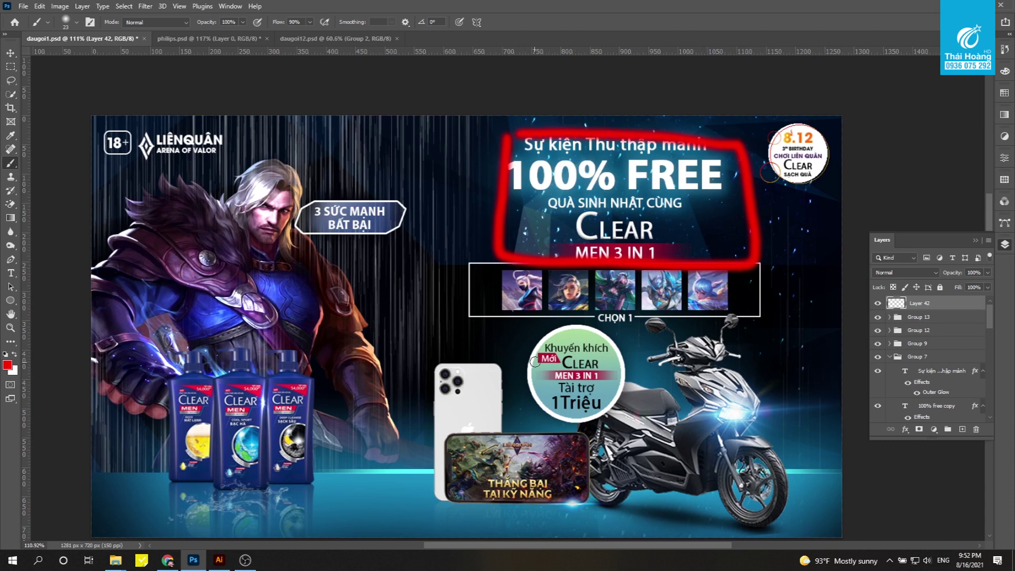
{"action": "key", "text": "ctrl+z"}
Try and undo a red box around the scooter and phone, then circle the thumbnail row in red
{"action": "scroll", "coordinate": [535, 362], "scroll_direction": "down", "scroll_amount": 1}
{"action": "mouse_move", "coordinate": [425, 303]}
{"action": "left_mouse_down"}
{"action": "mouse_move", "coordinate": [738, 328]}
{"action": "mouse_move", "coordinate": [775, 383]}
{"action": "left_mouse_up"}
{"action": "mouse_move", "coordinate": [789, 438]}
{"action": "left_mouse_down"}
{"action": "mouse_move", "coordinate": [560, 468]}
{"action": "mouse_move", "coordinate": [444, 304]}
{"action": "left_mouse_up"}
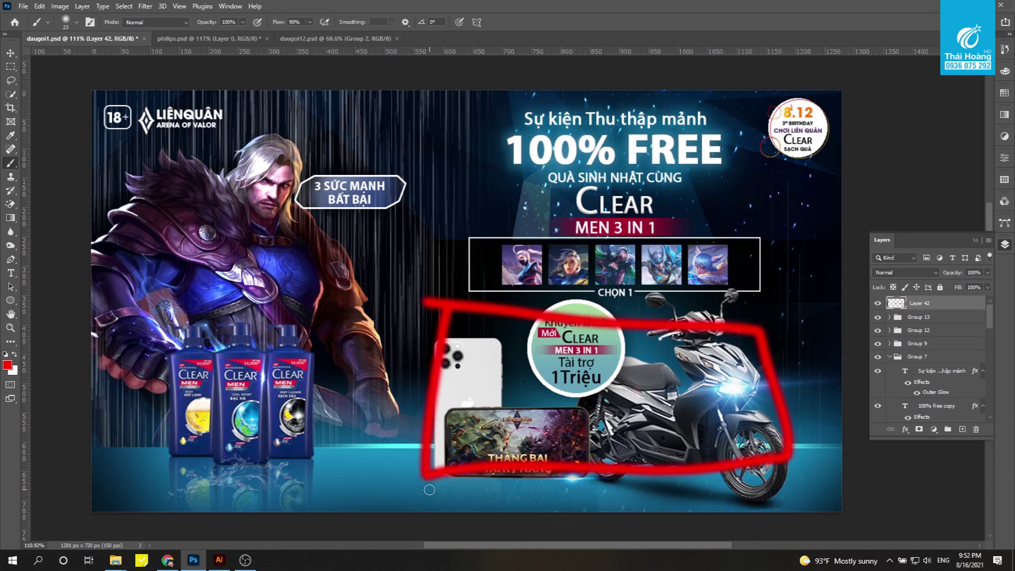
{"action": "key", "text": "ctrl+z"}
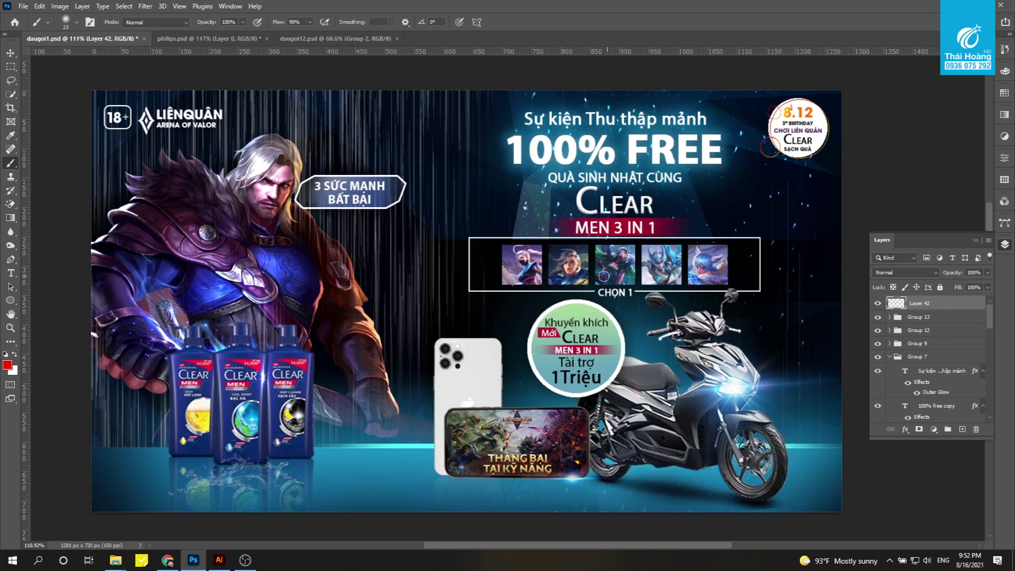
{"action": "mouse_move", "coordinate": [452, 249]}
{"action": "left_mouse_down"}
{"action": "mouse_move", "coordinate": [764, 262]}
{"action": "mouse_move", "coordinate": [495, 290]}
{"action": "mouse_move", "coordinate": [472, 244]}
{"action": "mouse_move", "coordinate": [775, 281]}
{"action": "mouse_move", "coordinate": [527, 238]}
{"action": "mouse_move", "coordinate": [704, 246]}
{"action": "mouse_move", "coordinate": [481, 267]}
{"action": "mouse_move", "coordinate": [761, 267]}
{"action": "mouse_move", "coordinate": [556, 270]}
{"action": "left_mouse_up"}
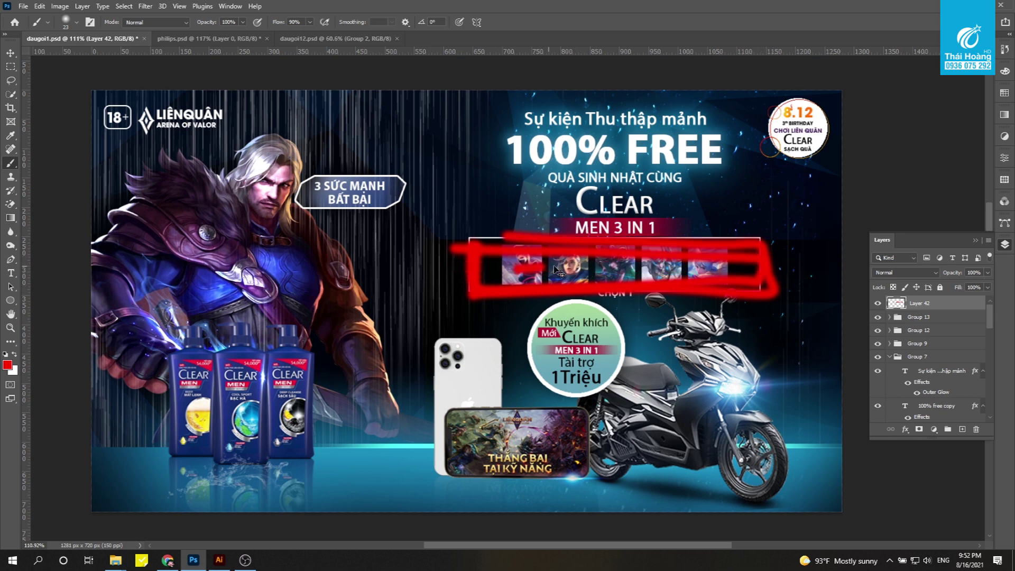
Remove the thumbnail scribble, then try and undo red outlines around the right edge and headline
{"action": "key", "text": "ctrl+z"}
{"action": "key", "text": "ctrl+z"}
{"action": "key", "text": "ctrl+z"}
{"action": "key", "text": "ctrl+z"}
{"action": "key", "text": "ctrl+z"}
{"action": "key", "text": "ctrl+z"}
{"action": "left_click_drag", "start_coordinate": [765, 191], "coordinate": [765, 243]}
{"action": "mouse_move", "coordinate": [765, 303]}
{"action": "left_mouse_down"}
{"action": "mouse_move", "coordinate": [777, 465]}
{"action": "mouse_move", "coordinate": [831, 344]}
{"action": "mouse_move", "coordinate": [817, 194]}
{"action": "mouse_move", "coordinate": [768, 194]}
{"action": "left_mouse_up"}
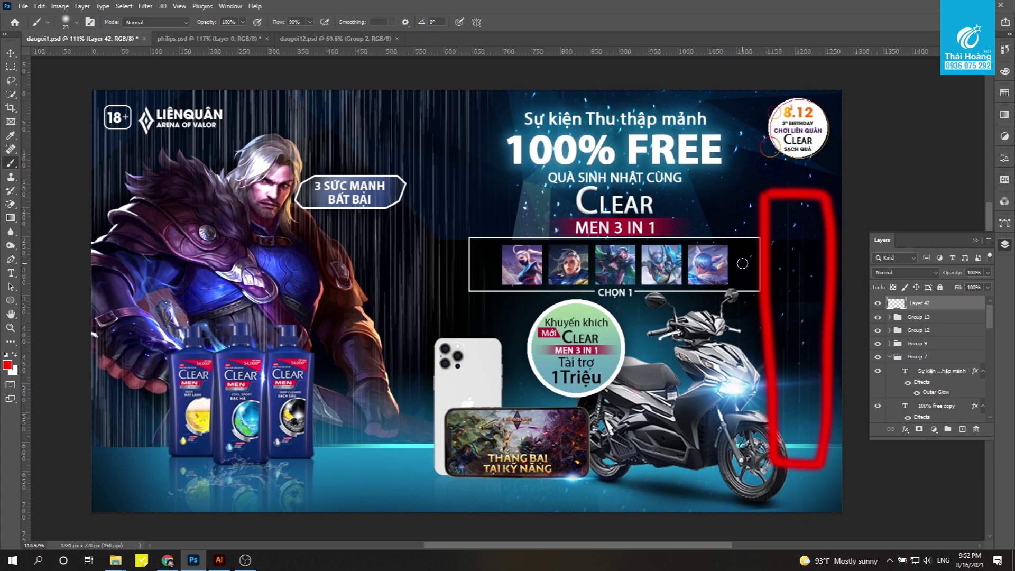
{"action": "mouse_move", "coordinate": [464, 119]}
{"action": "left_mouse_down"}
{"action": "mouse_move", "coordinate": [449, 289]}
{"action": "mouse_move", "coordinate": [663, 289]}
{"action": "mouse_move", "coordinate": [765, 250]}
{"action": "mouse_move", "coordinate": [719, 112]}
{"action": "mouse_move", "coordinate": [460, 112]}
{"action": "left_mouse_up"}
{"action": "left_click_drag", "start_coordinate": [524, 117], "coordinate": [547, 201]}
{"action": "left_click_drag", "start_coordinate": [608, 224], "coordinate": [634, 215]}
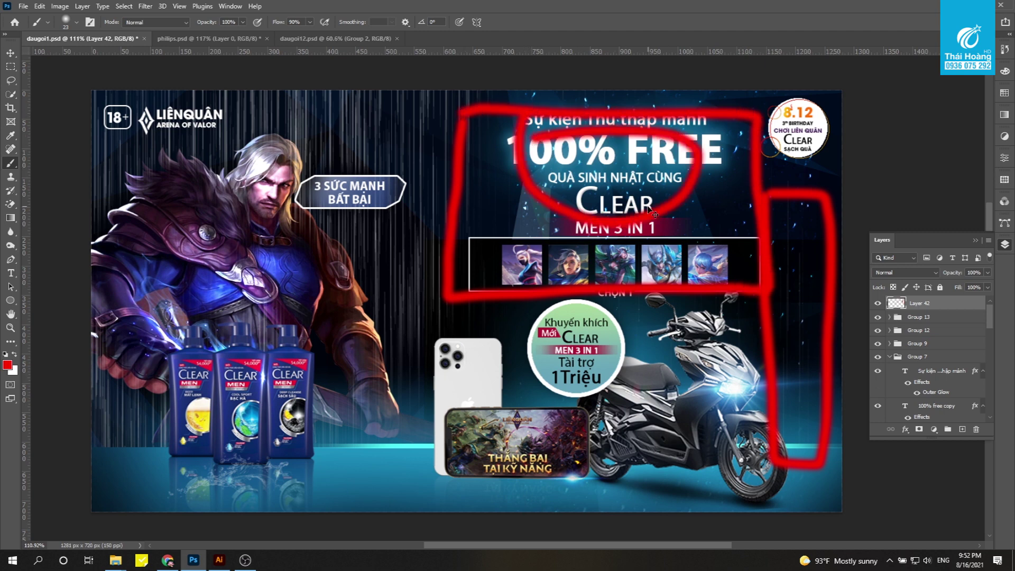
{"action": "key", "text": "ctrl+z"}
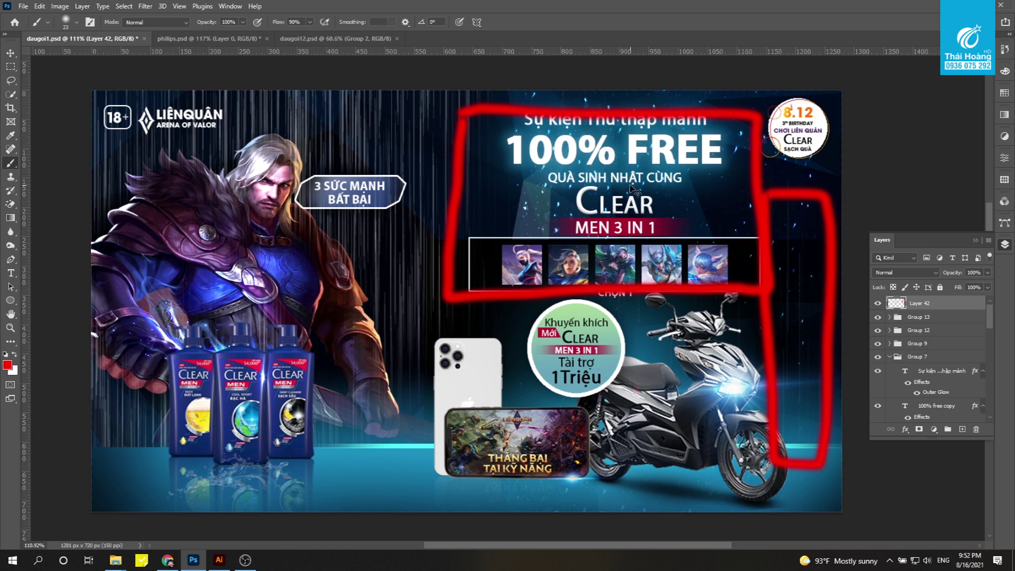
{"action": "key", "text": "ctrl+z"}
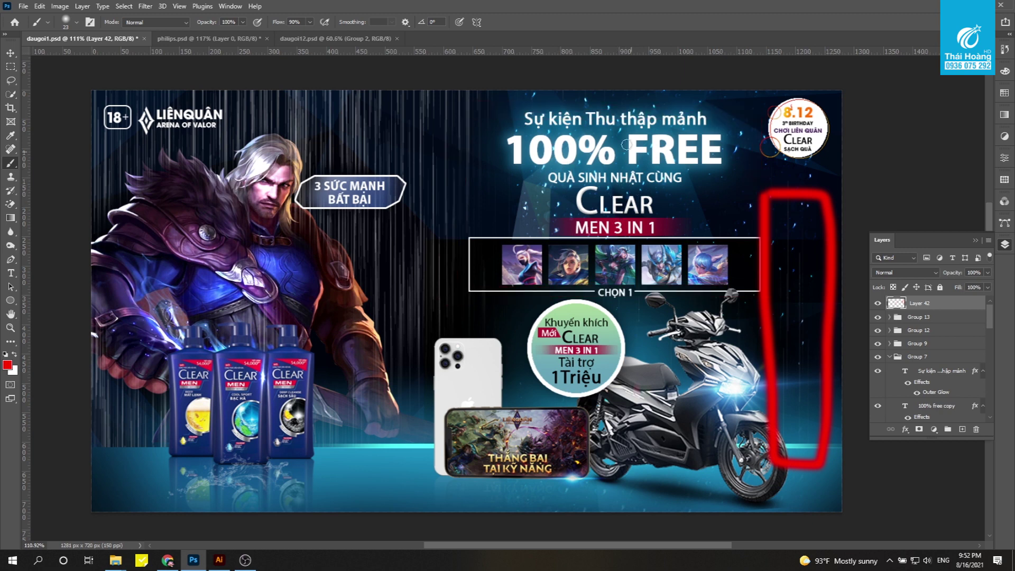
Try red loops, underlines and a curve around 100% FREE, undoing each one
{"action": "left_click_drag", "start_coordinate": [529, 131], "coordinate": [671, 137]}
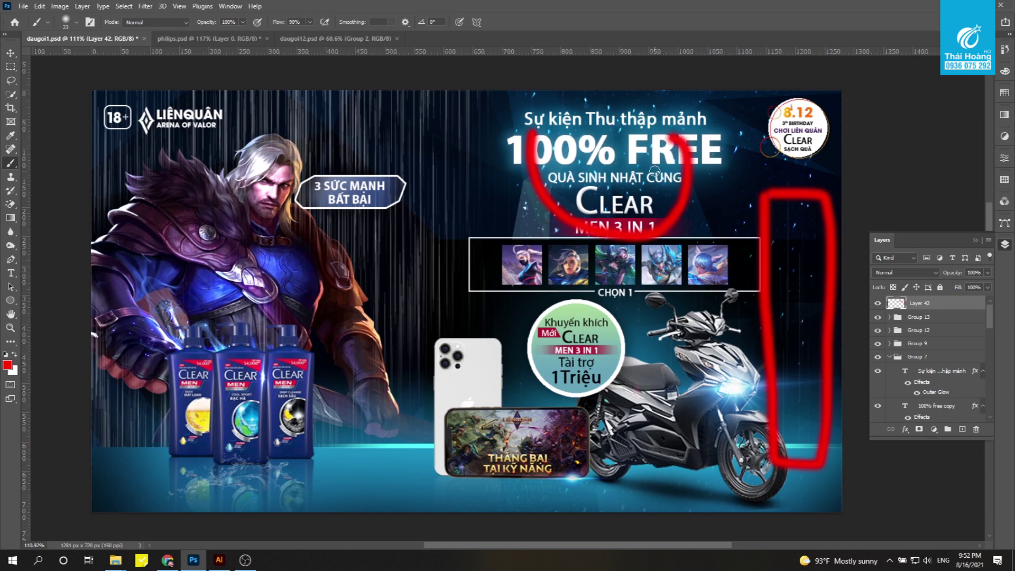
{"action": "key", "text": "ctrl+z"}
{"action": "key", "text": "ctrl+z"}
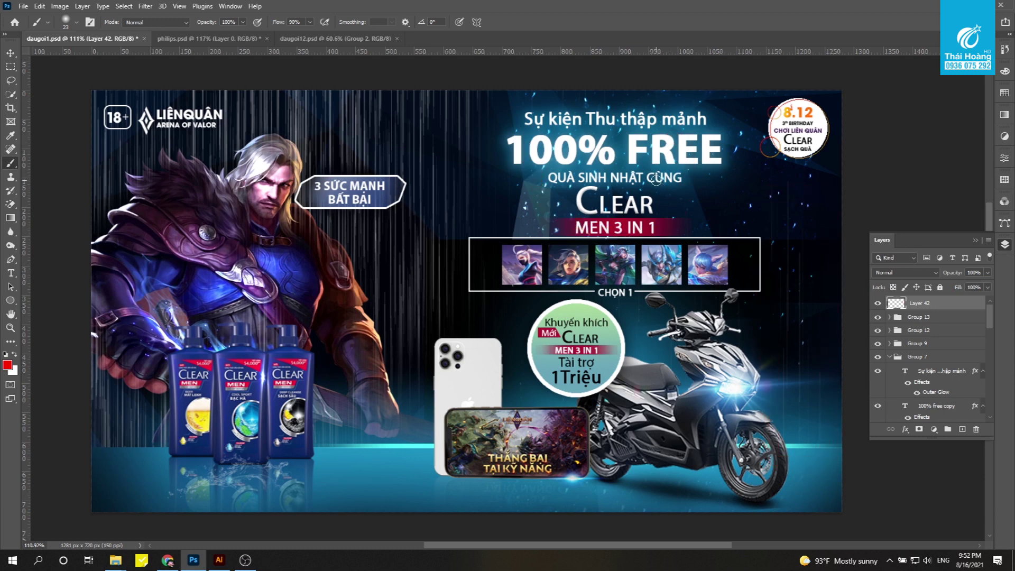
{"action": "left_click_drag", "start_coordinate": [511, 131], "coordinate": [708, 165]}
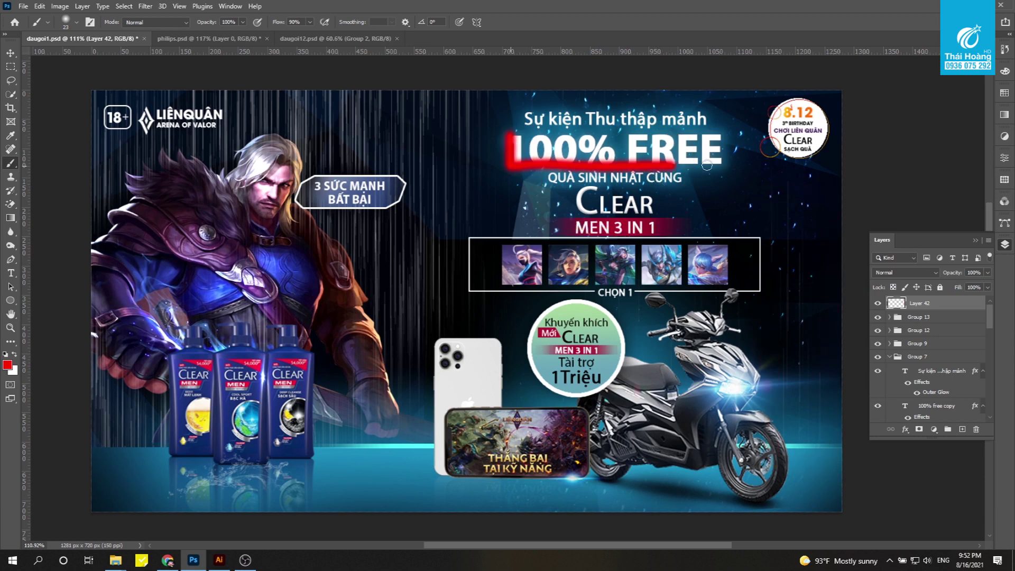
{"action": "left_click_drag", "start_coordinate": [518, 135], "coordinate": [730, 140]}
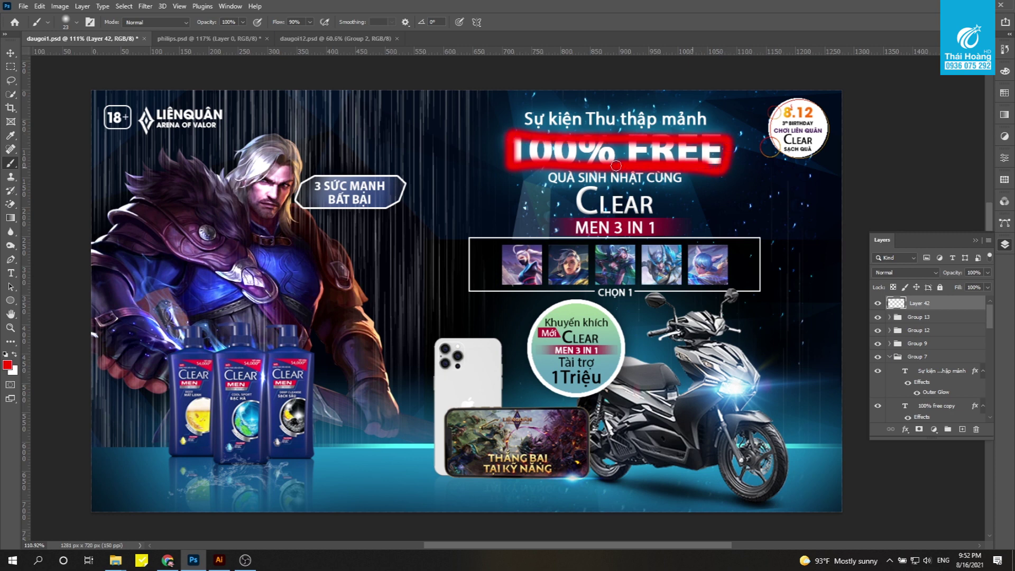
{"action": "key", "text": "ctrl+z"}
{"action": "key", "text": "ctrl+z"}
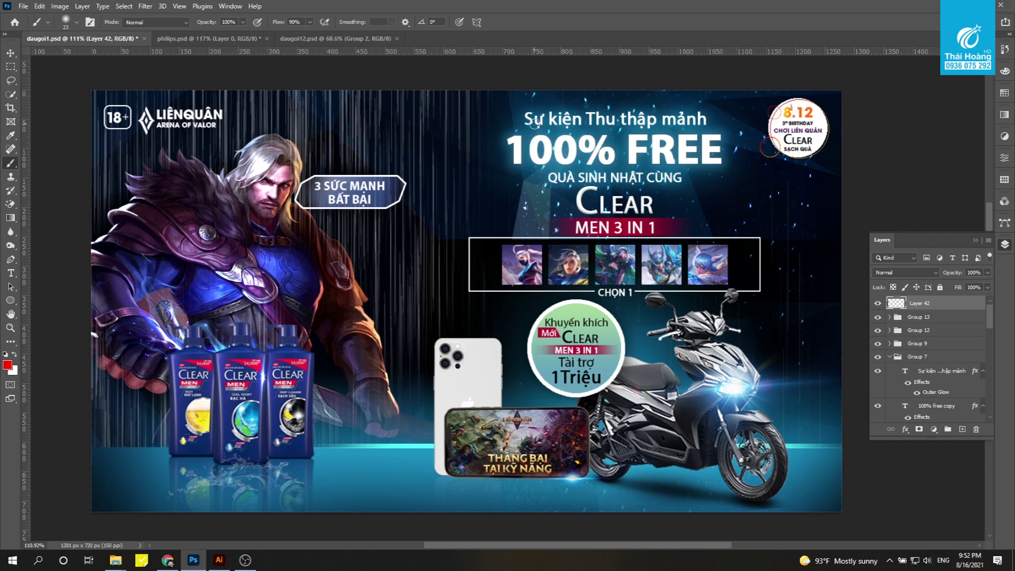
{"action": "left_click_drag", "start_coordinate": [666, 118], "coordinate": [679, 179]}
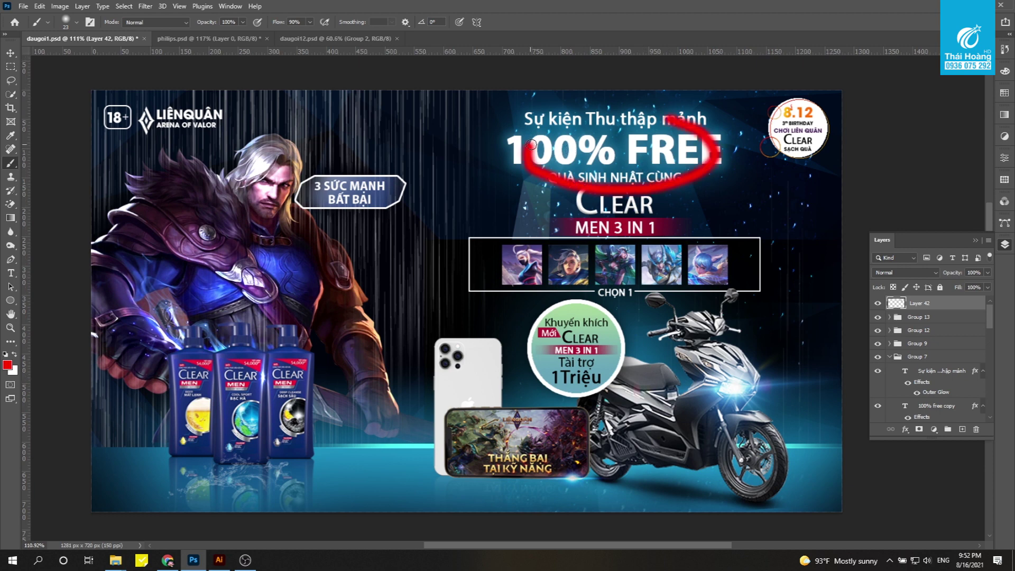
{"action": "key", "text": "ctrl+z"}
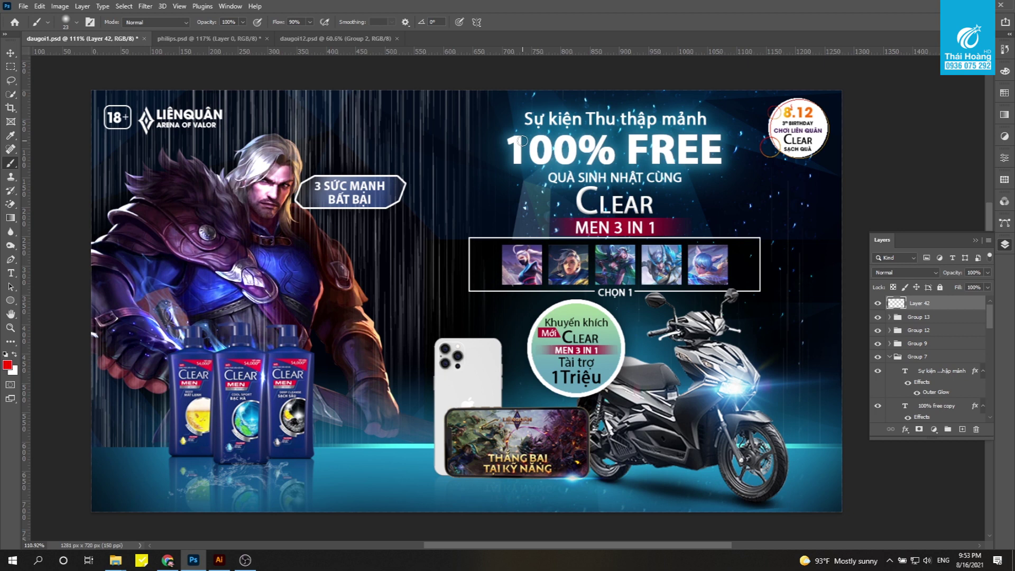
{"action": "left_click", "coordinate": [522, 122]}
{"action": "left_click_drag", "start_coordinate": [523, 123], "coordinate": [560, 130]}
{"action": "key", "text": "ctrl+z"}
Visit the philips.psd banner, undo a red mark there, and return to the Clear Men banner
{"action": "left_click", "coordinate": [232, 38]}
{"action": "scroll", "coordinate": [403, 278], "scroll_direction": "down", "scroll_amount": 1}
{"action": "left_click_drag", "start_coordinate": [139, 224], "coordinate": [346, 212]}
{"action": "key", "text": "ctrl+z"}
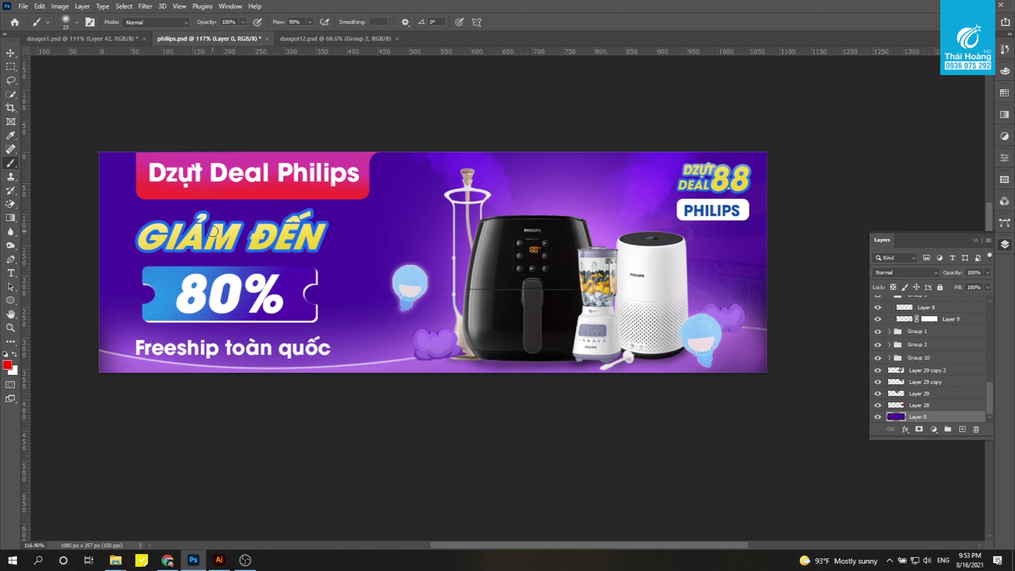
{"action": "scroll", "coordinate": [213, 231], "scroll_direction": "down", "scroll_amount": 1}
{"action": "left_click", "coordinate": [111, 39]}
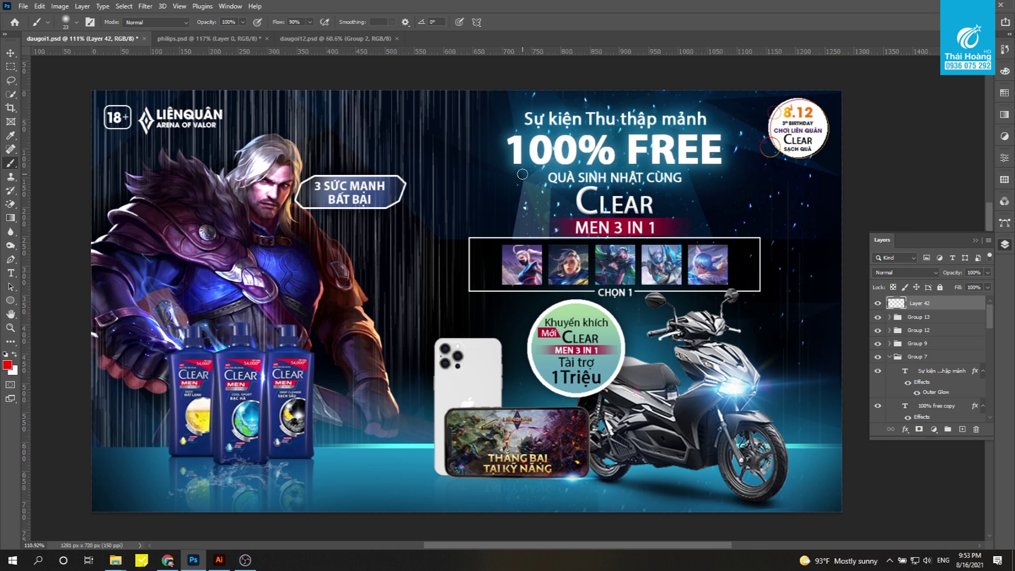
{"action": "mouse_move", "coordinate": [503, 133]}
{"action": "left_mouse_down"}
{"action": "mouse_move", "coordinate": [491, 172]}
{"action": "mouse_move", "coordinate": [726, 169]}
{"action": "mouse_move", "coordinate": [730, 136]}
{"action": "mouse_move", "coordinate": [510, 128]}
{"action": "mouse_move", "coordinate": [474, 209]}
{"action": "mouse_move", "coordinate": [754, 225]}
{"action": "mouse_move", "coordinate": [520, 99]}
{"action": "left_mouse_up"}
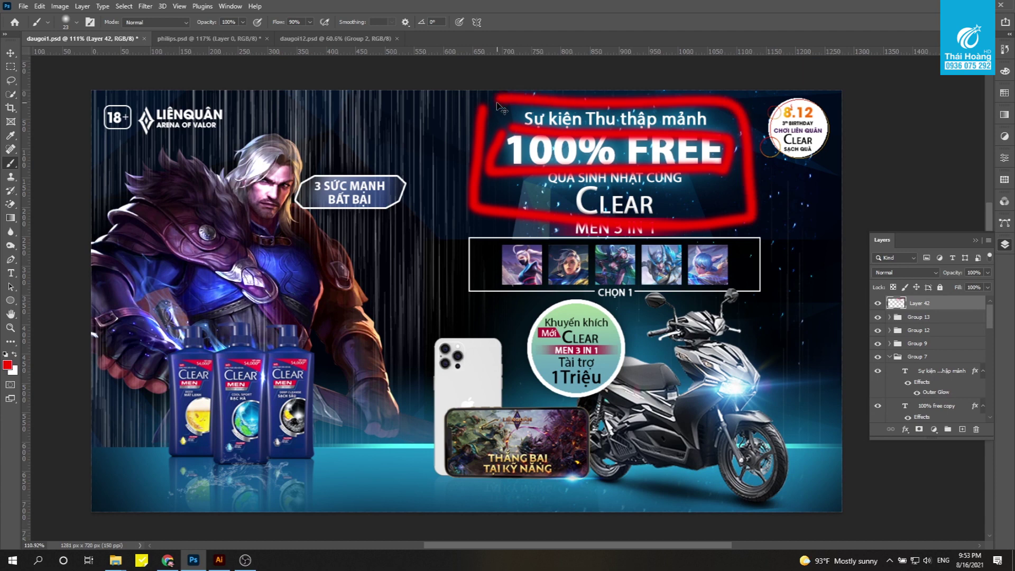
{"action": "key", "text": "ctrl+a"}
{"action": "key", "text": "Delete"}
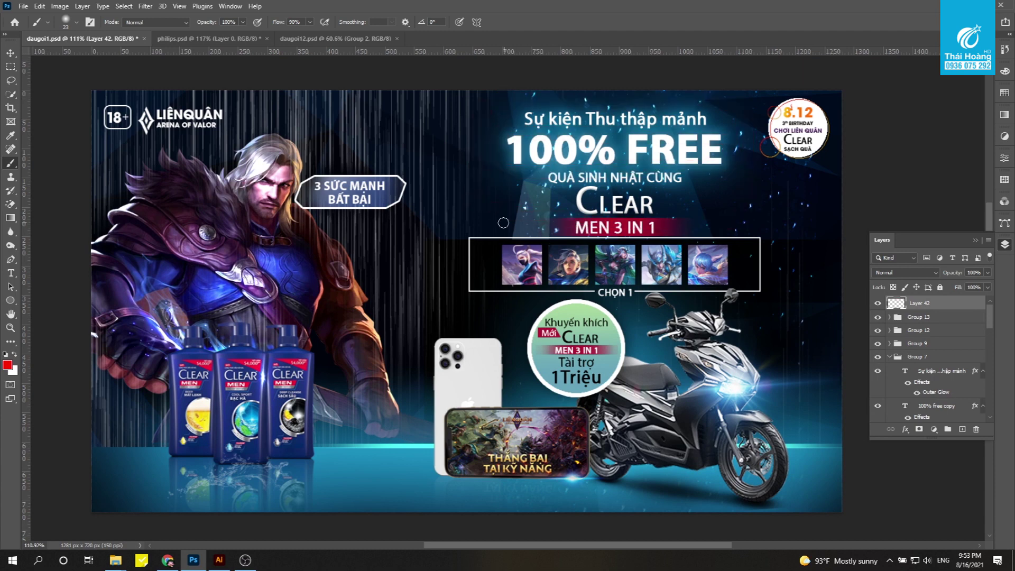
{"action": "key", "text": "v"}
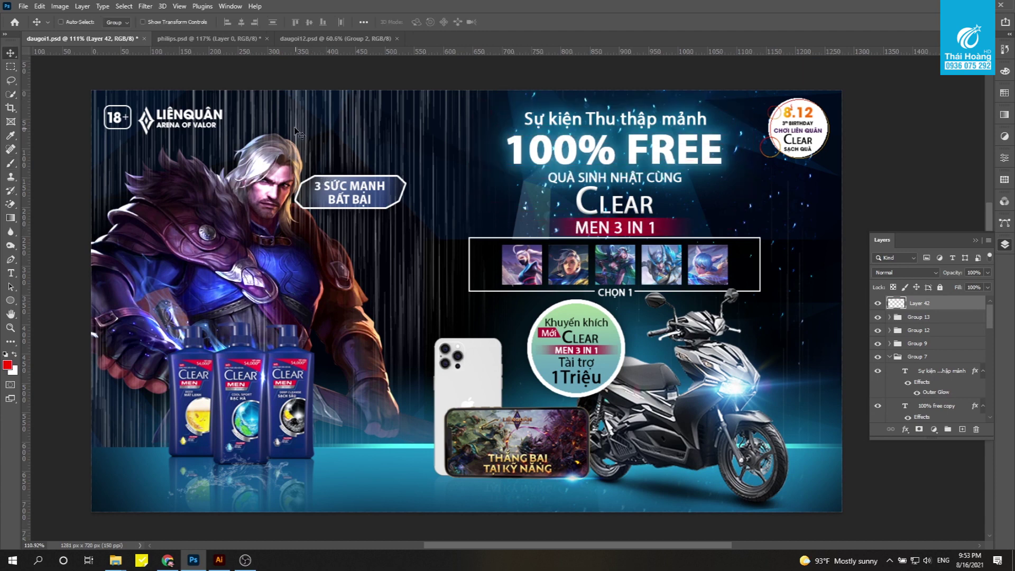
Select Layer 2 from the canvas and toggle the two light-streak layers to compare them
{"action": "right_click", "coordinate": [301, 122]}
{"action": "left_click", "coordinate": [325, 136]}
{"action": "left_click_drag", "start_coordinate": [385, 201], "coordinate": [629, 275]}
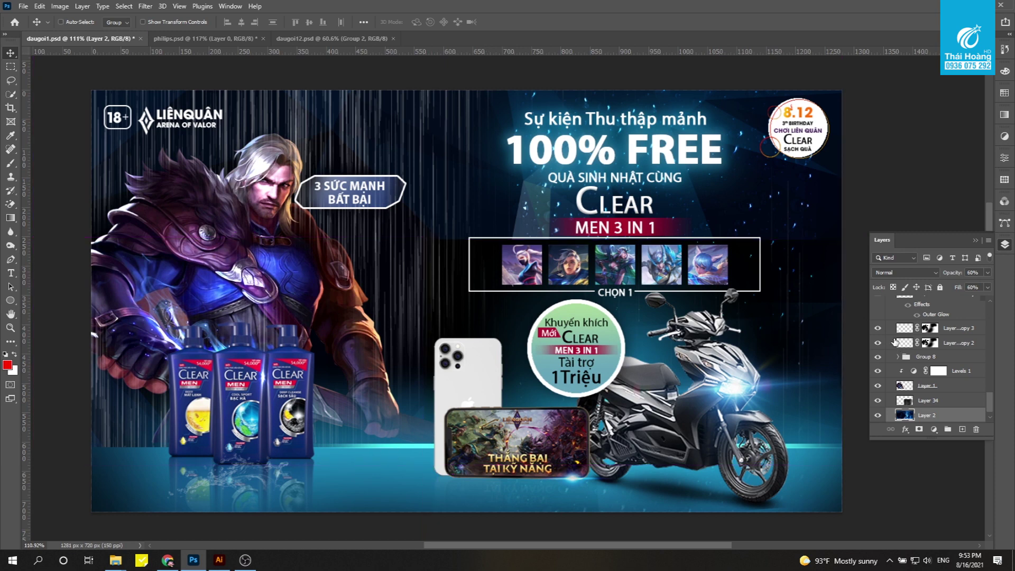
{"action": "left_click", "coordinate": [879, 344]}
{"action": "left_click", "coordinate": [879, 329]}
Merge the two light-streak layers into one at 30% opacity, then go to the hair-care poster
{"action": "left_click", "coordinate": [894, 343]}
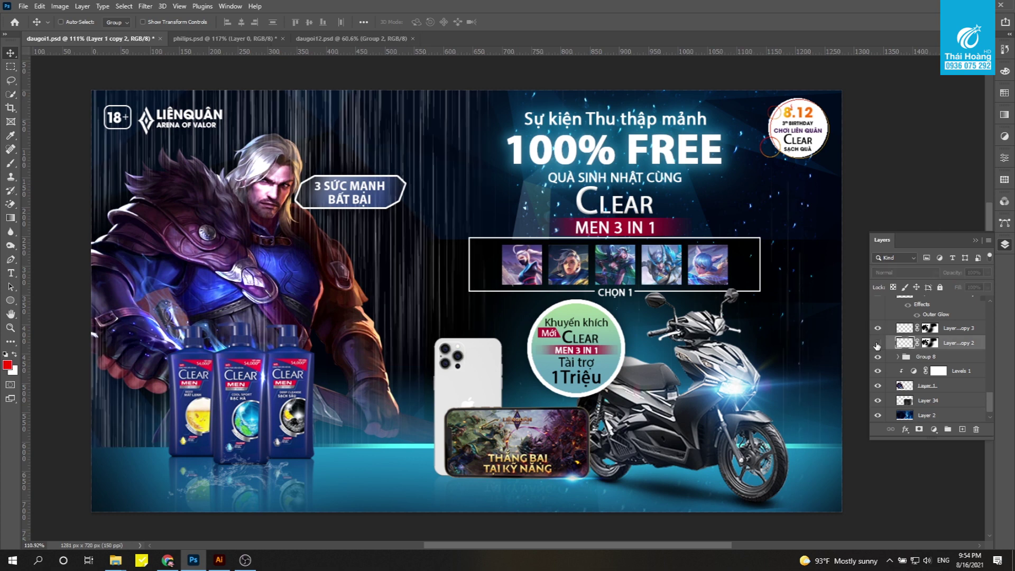
{"action": "left_click", "coordinate": [962, 332], "text": "ctrl"}
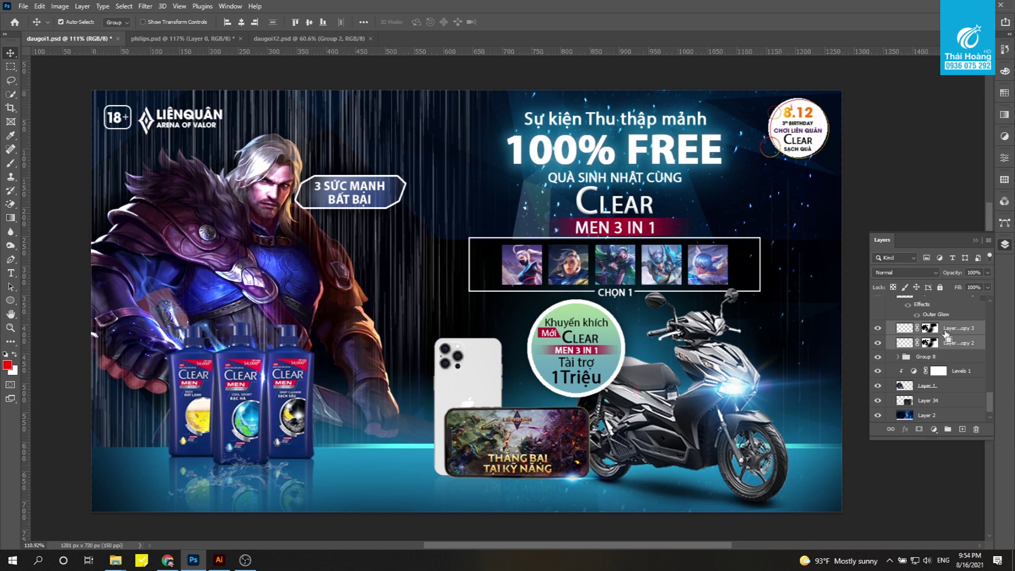
{"action": "key", "text": "ctrl+e"}
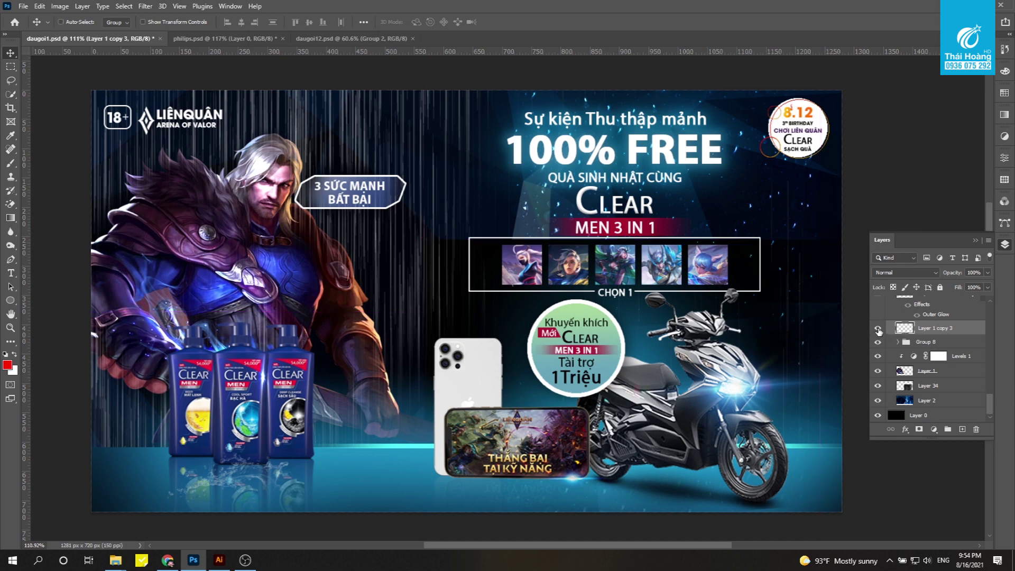
{"action": "left_click", "coordinate": [987, 275]}
{"action": "left_click_drag", "start_coordinate": [987, 285], "coordinate": [954, 294]}
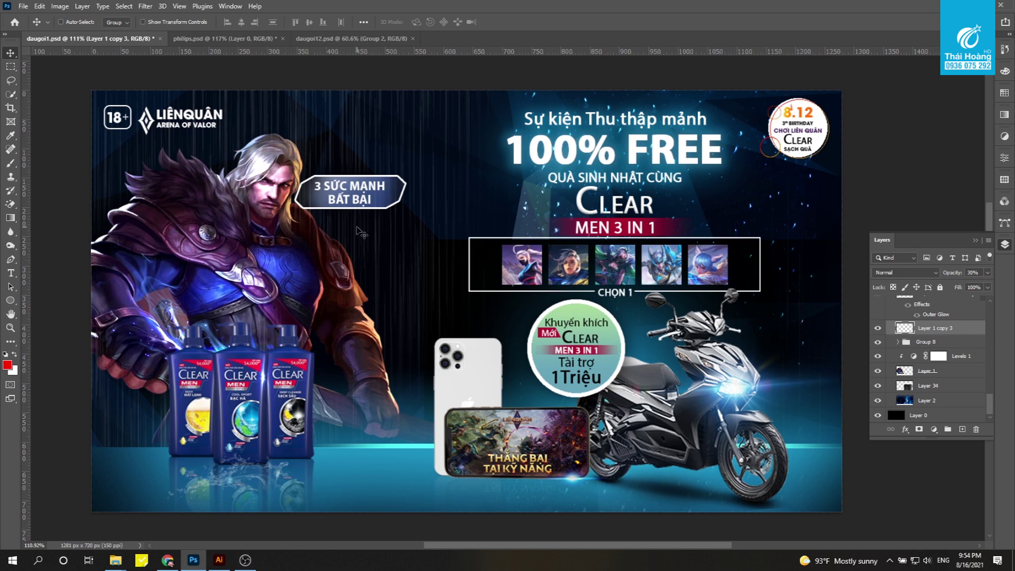
{"action": "scroll", "coordinate": [341, 229], "scroll_direction": "right", "scroll_amount": 3}
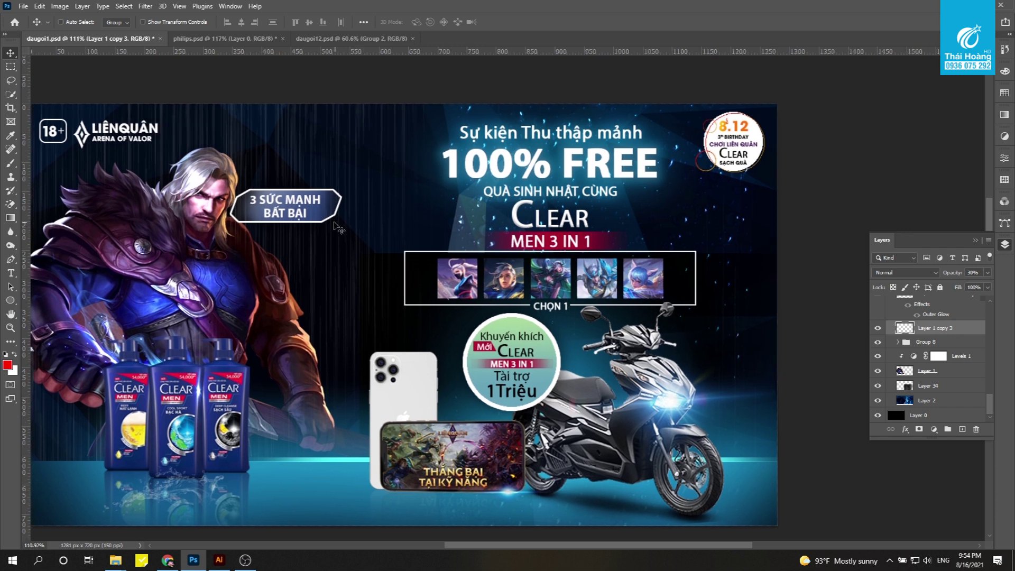
{"action": "scroll", "coordinate": [338, 233], "scroll_direction": "down", "scroll_amount": 1}
{"action": "scroll", "coordinate": [335, 262], "scroll_direction": "left", "scroll_amount": 3}
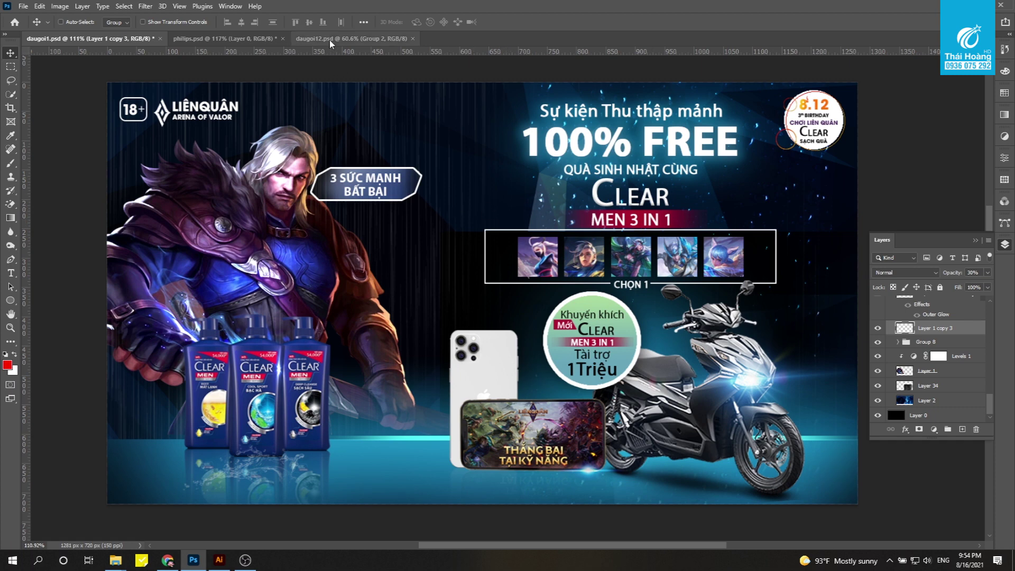
{"action": "left_click", "coordinate": [349, 39]}
Select Group 1 holding the product packs and move it up and to the right
{"action": "scroll", "coordinate": [476, 241], "scroll_direction": "down", "scroll_amount": 1}
{"action": "scroll", "coordinate": [478, 238], "scroll_direction": "down", "scroll_amount": 1}
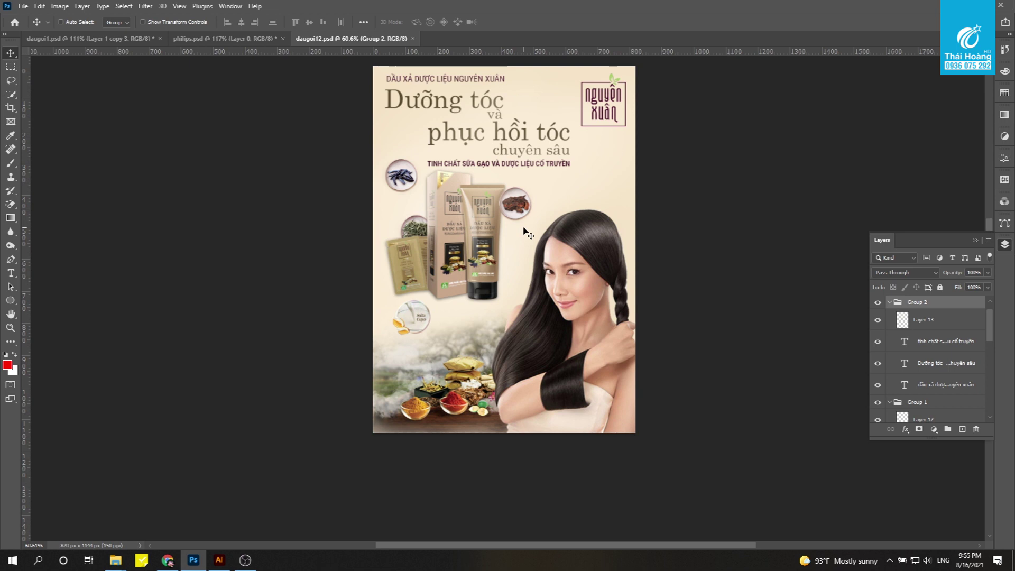
{"action": "scroll", "coordinate": [529, 225], "scroll_direction": "up", "scroll_amount": 3}
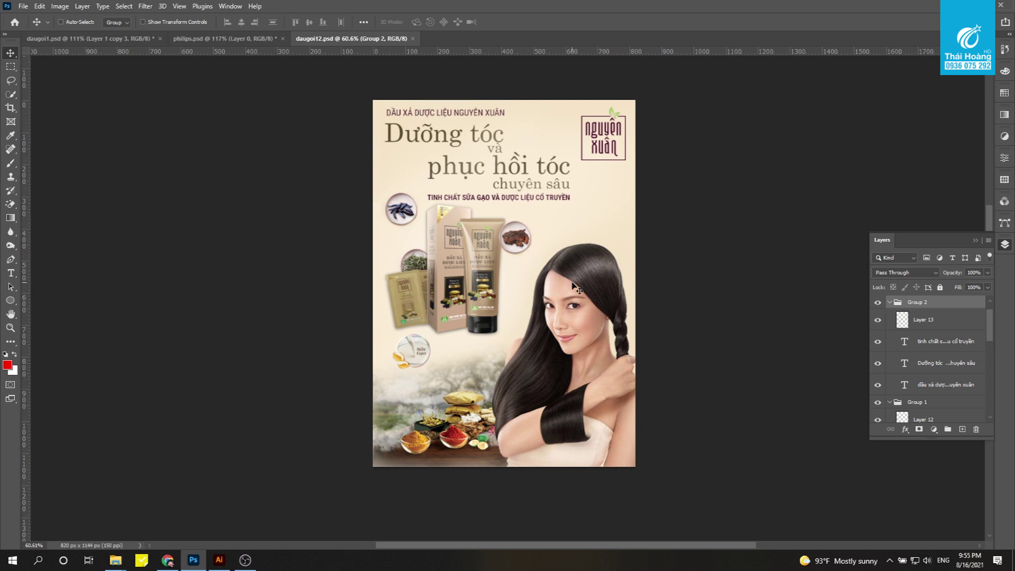
{"action": "scroll", "coordinate": [578, 286], "scroll_direction": "up", "scroll_amount": 1}
{"action": "left_click_drag", "start_coordinate": [578, 278], "coordinate": [518, 275]}
{"action": "right_click", "coordinate": [392, 273]}
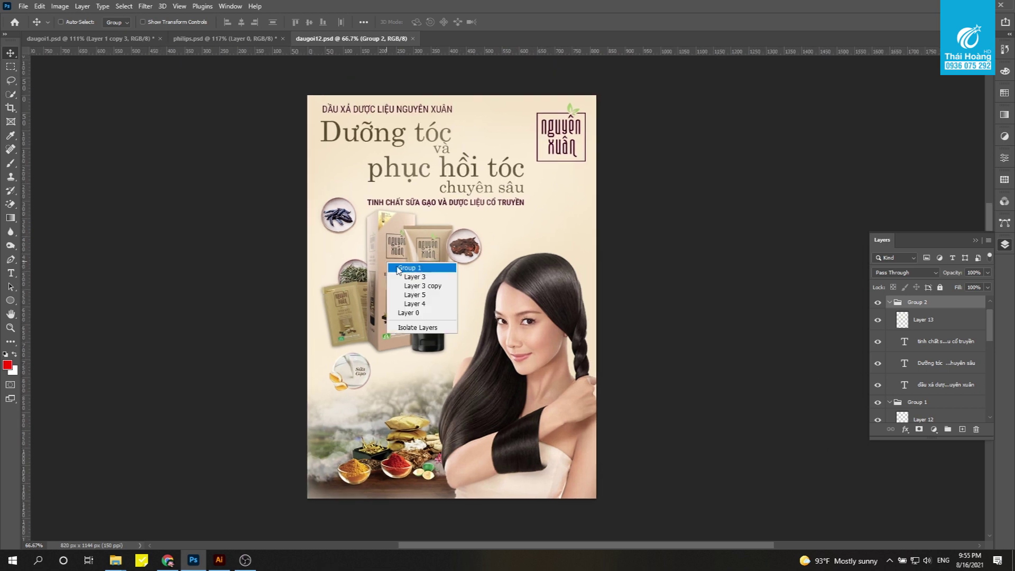
{"action": "left_click", "coordinate": [404, 278]}
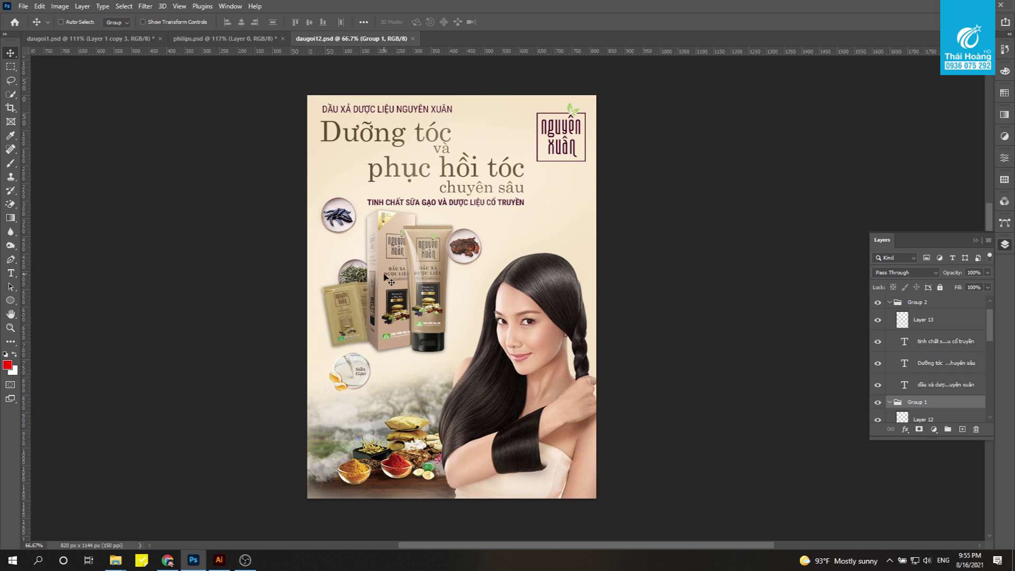
{"action": "left_click_drag", "start_coordinate": [398, 285], "coordinate": [438, 270]}
Add a new empty layer in Group 2, undo a stray red stroke, and begin a red mark beside the products
{"action": "scroll", "coordinate": [404, 179], "scroll_direction": "up", "scroll_amount": 1}
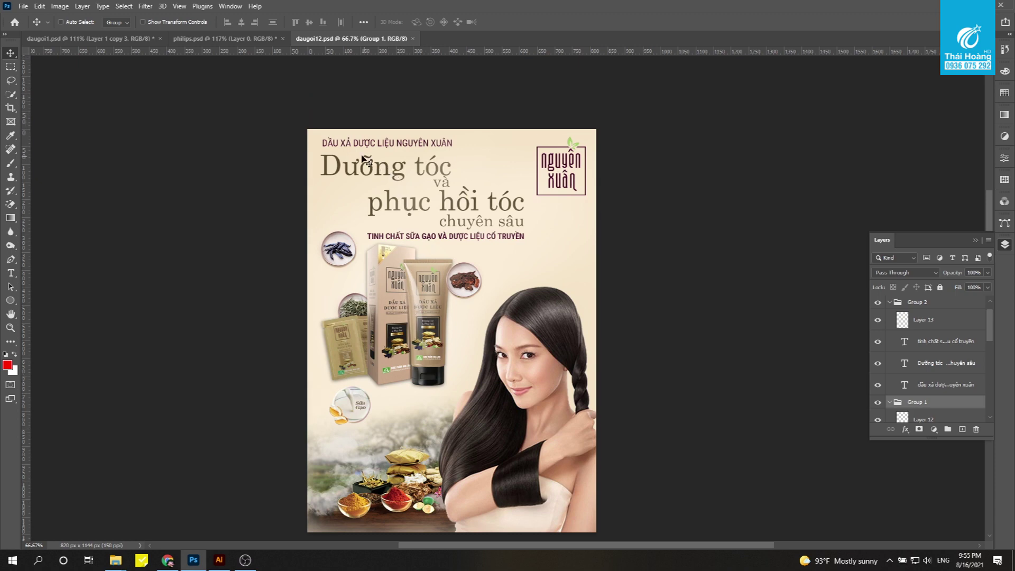
{"action": "scroll", "coordinate": [344, 156], "scroll_direction": "up", "scroll_amount": 1}
{"action": "left_click", "coordinate": [931, 305]}
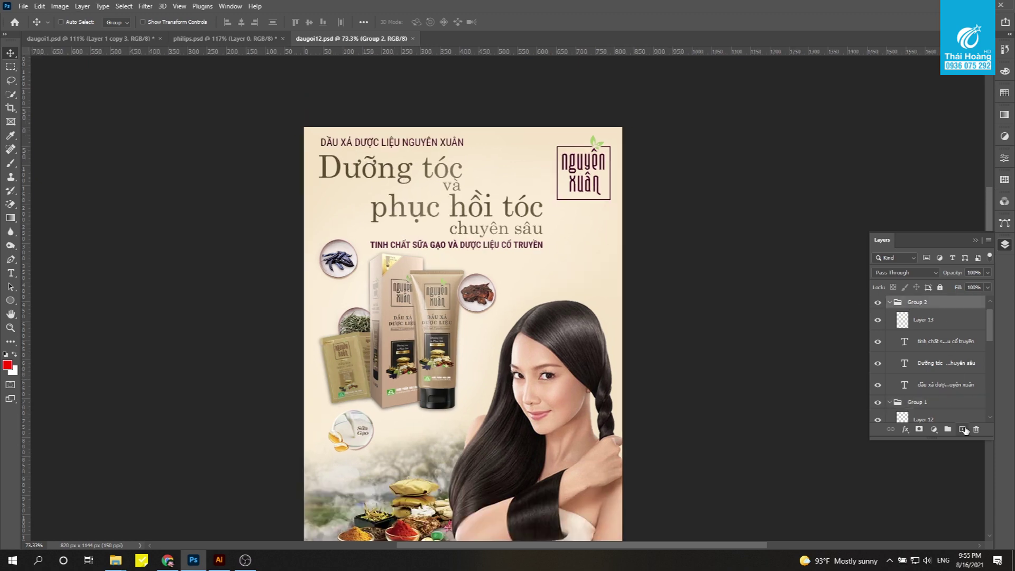
{"action": "left_click", "coordinate": [964, 429]}
{"action": "key", "text": "b"}
{"action": "mouse_move", "coordinate": [312, 132]}
{"action": "left_mouse_down"}
{"action": "mouse_move", "coordinate": [306, 258]}
{"action": "mouse_move", "coordinate": [592, 256]}
{"action": "mouse_move", "coordinate": [590, 188]}
{"action": "left_mouse_up"}
{"action": "key", "text": "ctrl+z"}
{"action": "scroll", "coordinate": [590, 188], "scroll_direction": "down", "scroll_amount": 1}
{"action": "mouse_move", "coordinate": [325, 250]}
{"action": "left_mouse_down"}
{"action": "mouse_move", "coordinate": [329, 348]}
{"action": "mouse_move", "coordinate": [347, 228]}
{"action": "left_mouse_up"}
Draw and undo a red loop below the products and red lines over the Dưỡng tóc headline
{"action": "scroll", "coordinate": [427, 273], "scroll_direction": "down", "scroll_amount": 2}
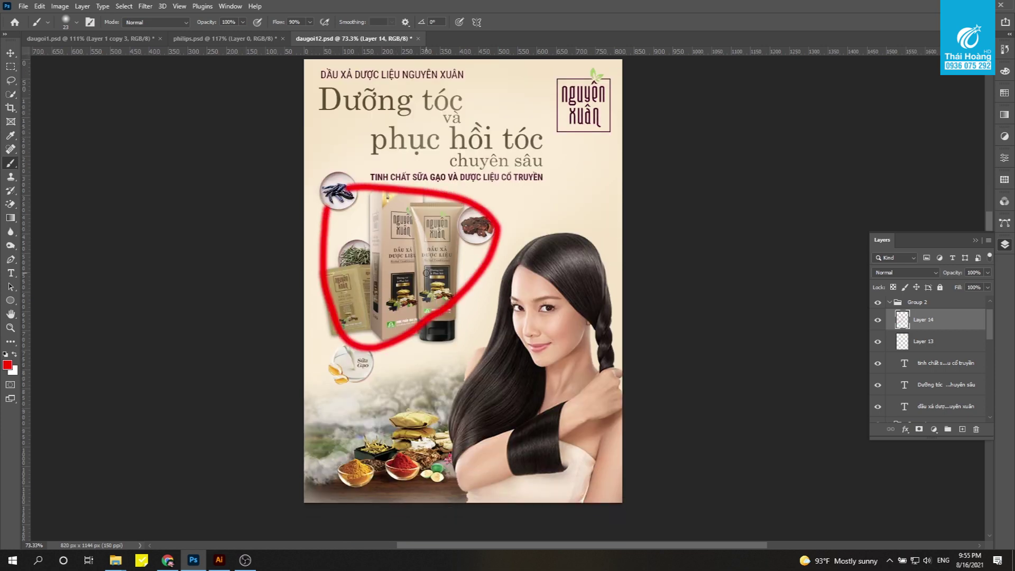
{"action": "left_click_drag", "start_coordinate": [350, 439], "coordinate": [377, 269]}
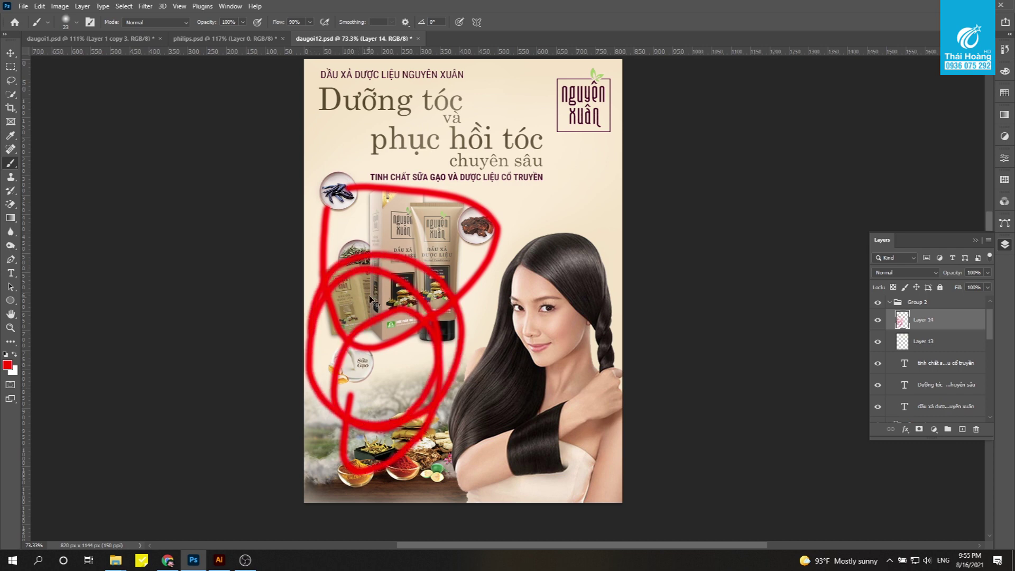
{"action": "key", "text": "ctrl+z"}
{"action": "key", "text": "ctrl+z"}
{"action": "scroll", "coordinate": [386, 185], "scroll_direction": "up", "scroll_amount": 1}
{"action": "scroll", "coordinate": [360, 180], "scroll_direction": "up", "scroll_amount": 1}
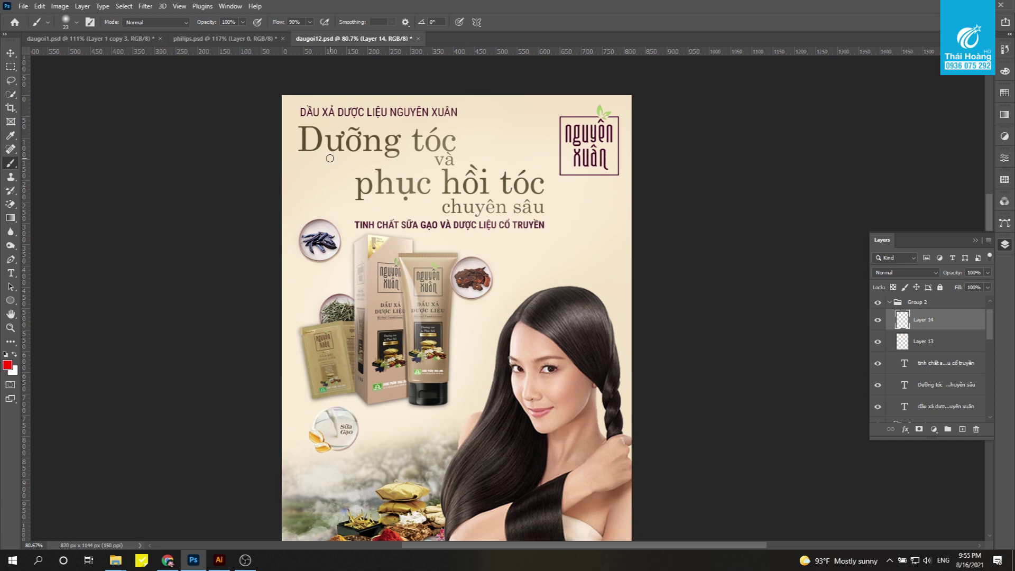
{"action": "left_click_drag", "start_coordinate": [308, 153], "coordinate": [442, 151]}
{"action": "left_click_drag", "start_coordinate": [298, 127], "coordinate": [394, 128]}
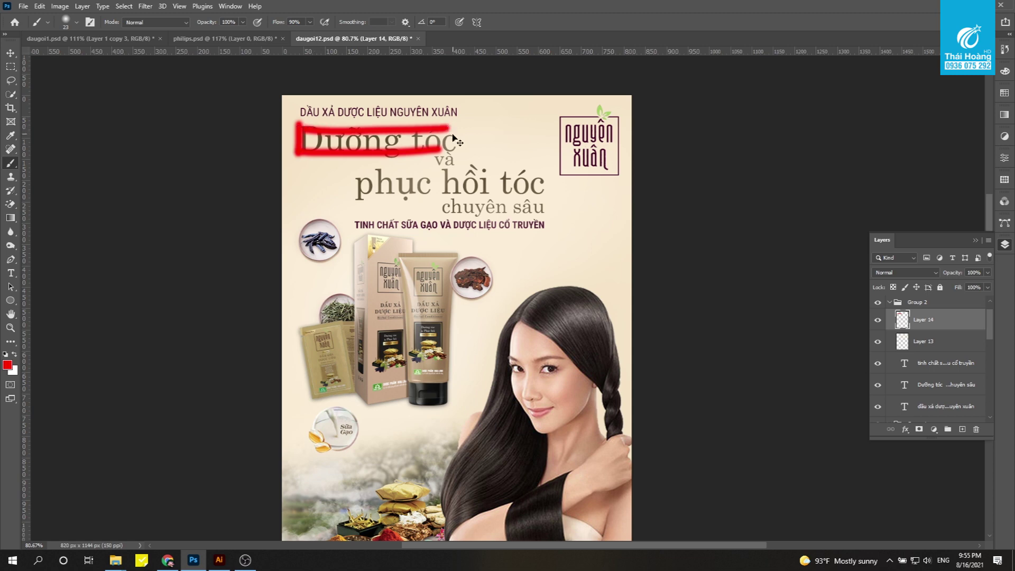
{"action": "key", "text": "ctrl+z"}
{"action": "key", "text": "ctrl+z"}
Loop red around Dưỡng tóc and strike through phục hồi tóc, then undo those strokes
{"action": "scroll", "coordinate": [456, 151], "scroll_direction": "down", "scroll_amount": 1}
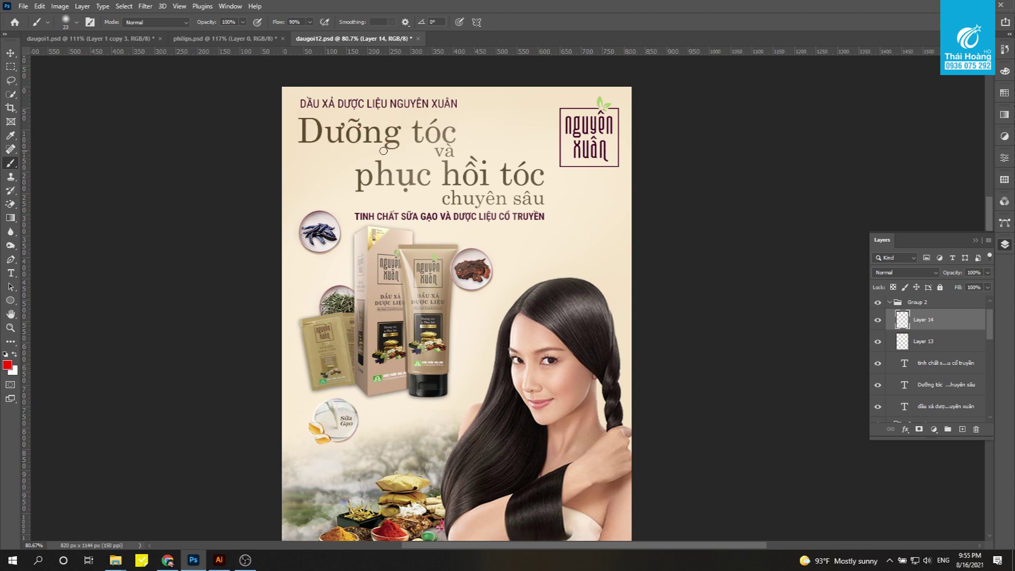
{"action": "scroll", "coordinate": [317, 173], "scroll_direction": "up", "scroll_amount": 3}
{"action": "left_click_drag", "start_coordinate": [302, 171], "coordinate": [444, 165]}
{"action": "left_click_drag", "start_coordinate": [302, 142], "coordinate": [454, 167]}
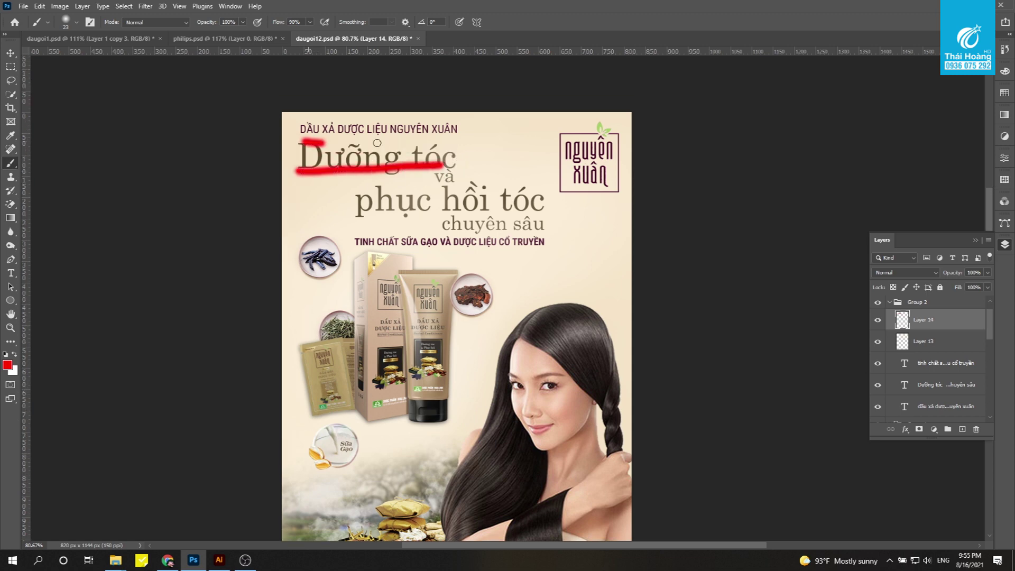
{"action": "left_click_drag", "start_coordinate": [347, 213], "coordinate": [561, 211]}
{"action": "key", "text": "ctrl+z"}
{"action": "key", "text": "ctrl+z"}
{"action": "key", "text": "ctrl+z"}
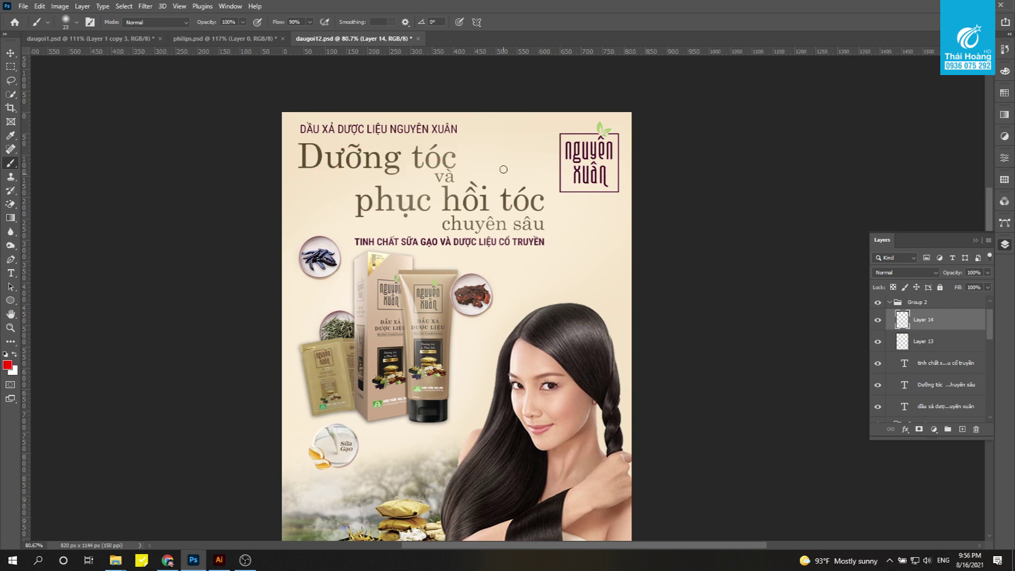
Add and undo red cross-outs on the tagline and subheadings, then switch to the Philips banner
{"action": "scroll", "coordinate": [440, 186], "scroll_direction": "down", "scroll_amount": 1}
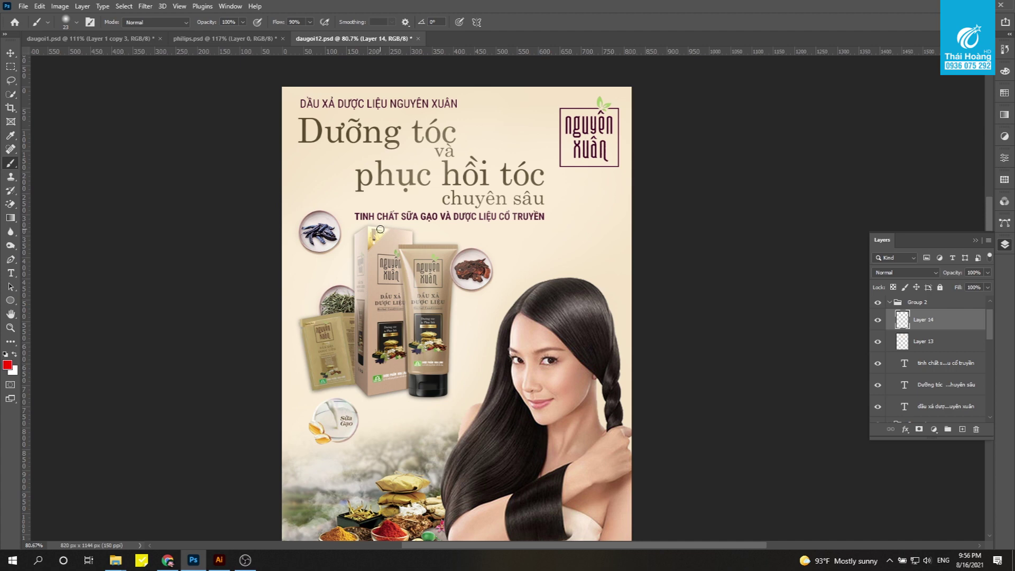
{"action": "scroll", "coordinate": [381, 229], "scroll_direction": "up", "scroll_amount": 1}
{"action": "left_click_drag", "start_coordinate": [289, 125], "coordinate": [285, 174]}
{"action": "key", "text": "ctrl+z"}
{"action": "mouse_move", "coordinate": [354, 241]}
{"action": "left_mouse_down"}
{"action": "mouse_move", "coordinate": [539, 245]}
{"action": "mouse_move", "coordinate": [537, 224]}
{"action": "left_mouse_up"}
{"action": "left_click_drag", "start_coordinate": [397, 196], "coordinate": [487, 198]}
{"action": "key", "text": "ctrl+z"}
{"action": "key", "text": "ctrl+z"}
{"action": "key", "text": "ctrl+z"}
{"action": "scroll", "coordinate": [411, 169], "scroll_direction": "down", "scroll_amount": 1}
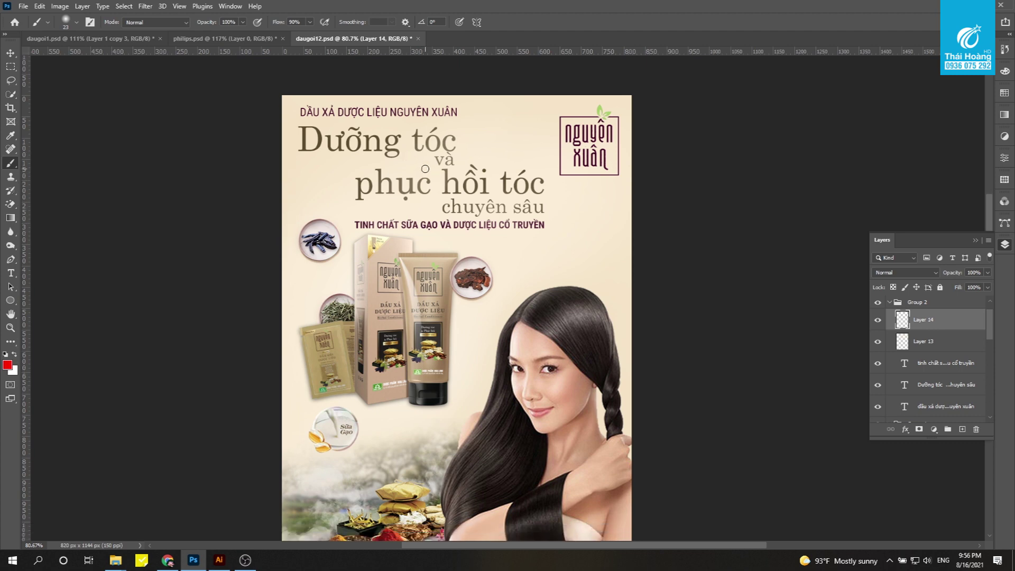
{"action": "scroll", "coordinate": [425, 169], "scroll_direction": "down", "scroll_amount": 1}
{"action": "scroll", "coordinate": [425, 169], "scroll_direction": "down", "scroll_amount": 1}
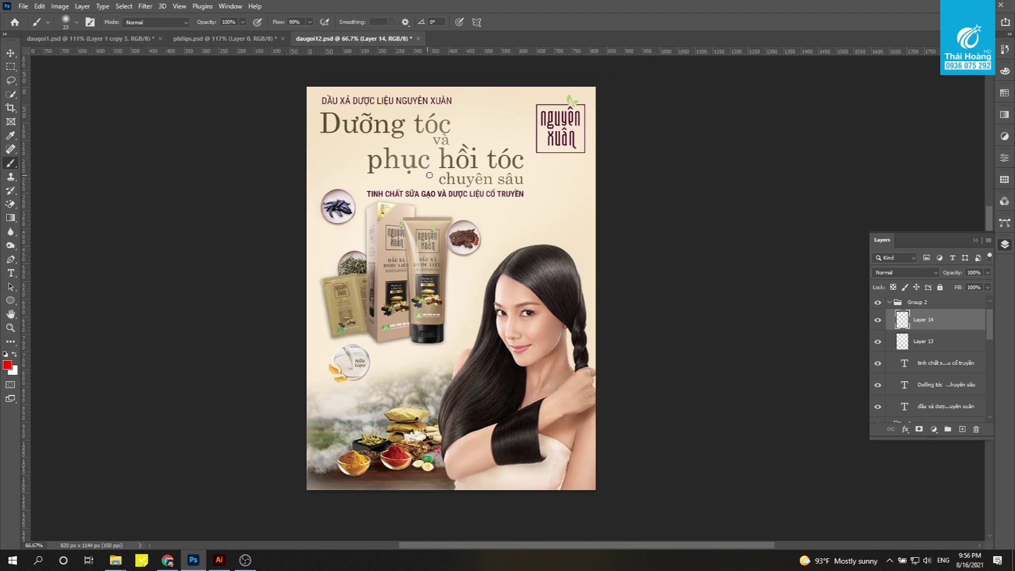
{"action": "scroll", "coordinate": [426, 175], "scroll_direction": "up", "scroll_amount": 1}
{"action": "scroll", "coordinate": [343, 116], "scroll_direction": "up", "scroll_amount": 1}
{"action": "left_click", "coordinate": [222, 38]}
With the Move tool, select and expand Group 1, then make Layer 4 (the air fryer) active
{"action": "scroll", "coordinate": [273, 230], "scroll_direction": "up", "scroll_amount": 1}
{"action": "scroll", "coordinate": [243, 224], "scroll_direction": "up", "scroll_amount": 1}
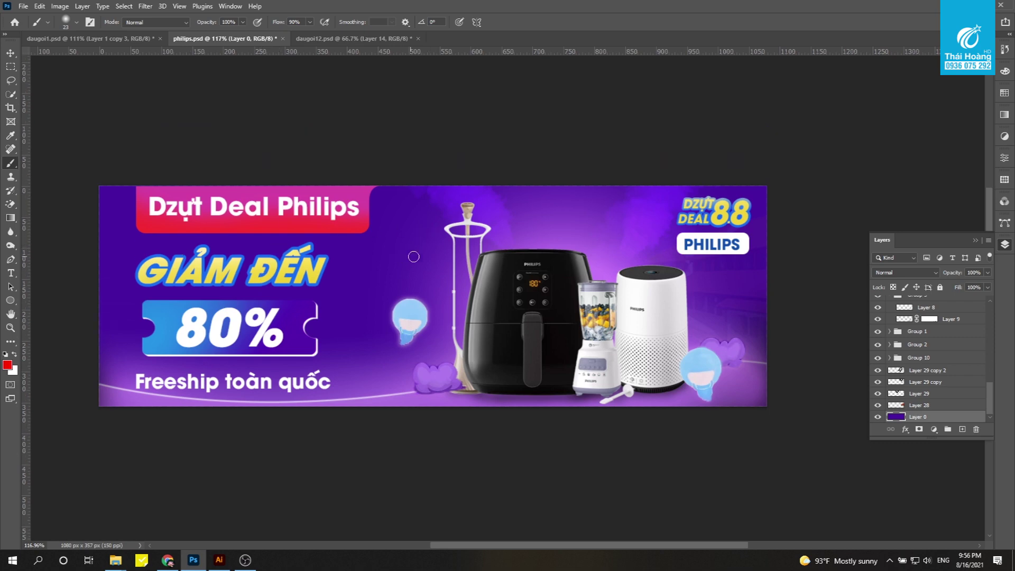
{"action": "scroll", "coordinate": [544, 408], "scroll_direction": "up", "scroll_amount": 2}
{"action": "scroll", "coordinate": [554, 377], "scroll_direction": "down", "scroll_amount": 1}
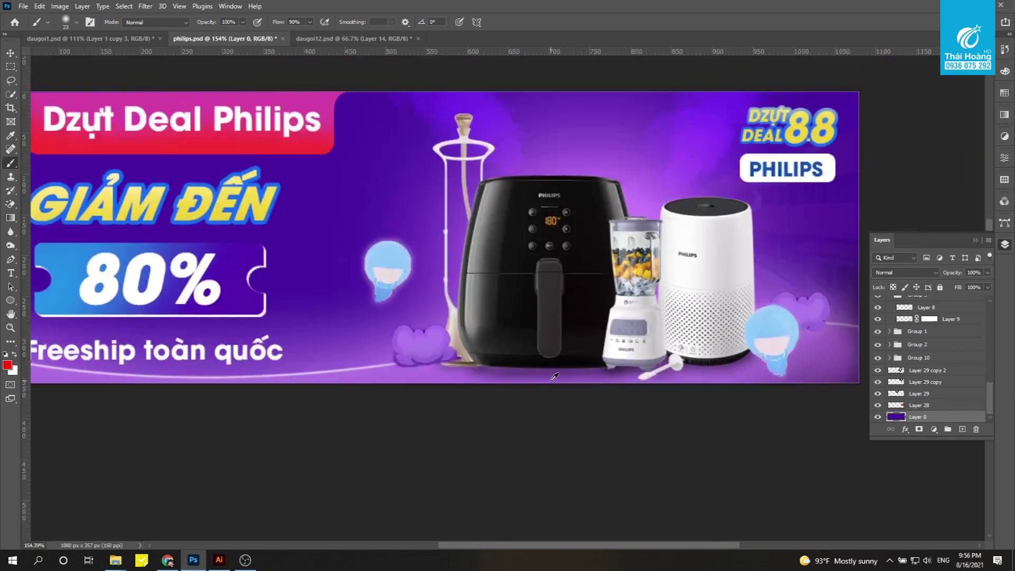
{"action": "key", "text": "v"}
{"action": "scroll", "coordinate": [531, 381], "scroll_direction": "up", "scroll_amount": 1}
{"action": "scroll", "coordinate": [529, 378], "scroll_direction": "up", "scroll_amount": 1}
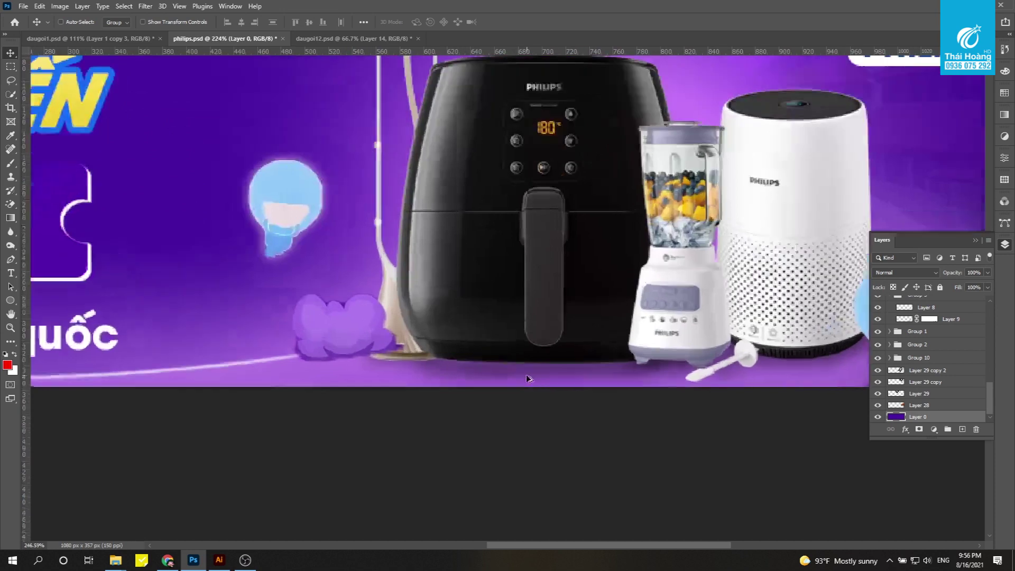
{"action": "scroll", "coordinate": [529, 379], "scroll_direction": "down", "scroll_amount": 1}
{"action": "scroll", "coordinate": [381, 394], "scroll_direction": "down", "scroll_amount": 1}
{"action": "scroll", "coordinate": [376, 394], "scroll_direction": "down", "scroll_amount": 1}
{"action": "scroll", "coordinate": [373, 388], "scroll_direction": "down", "scroll_amount": 1}
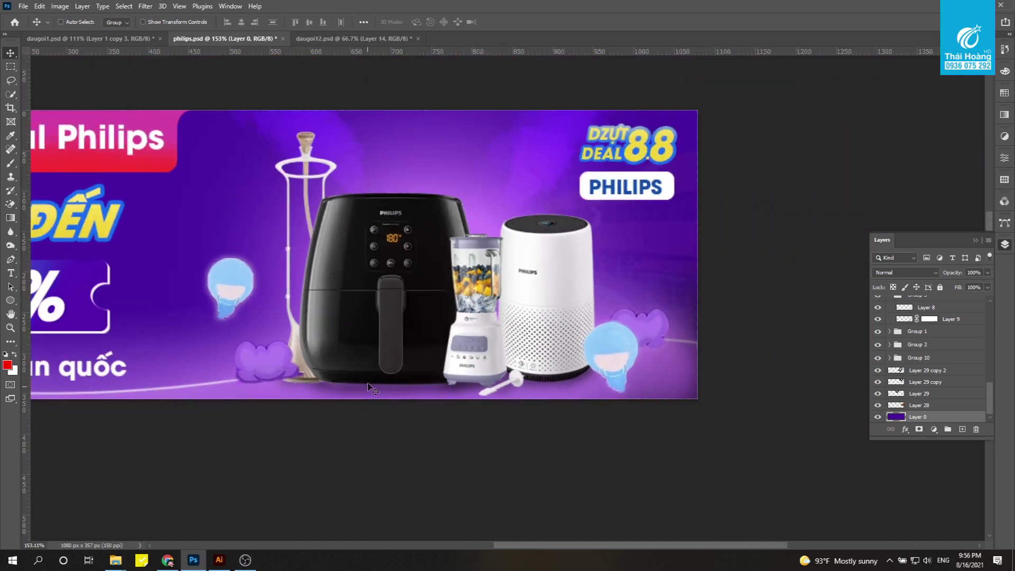
{"action": "left_click", "coordinate": [373, 389], "text": "ctrl"}
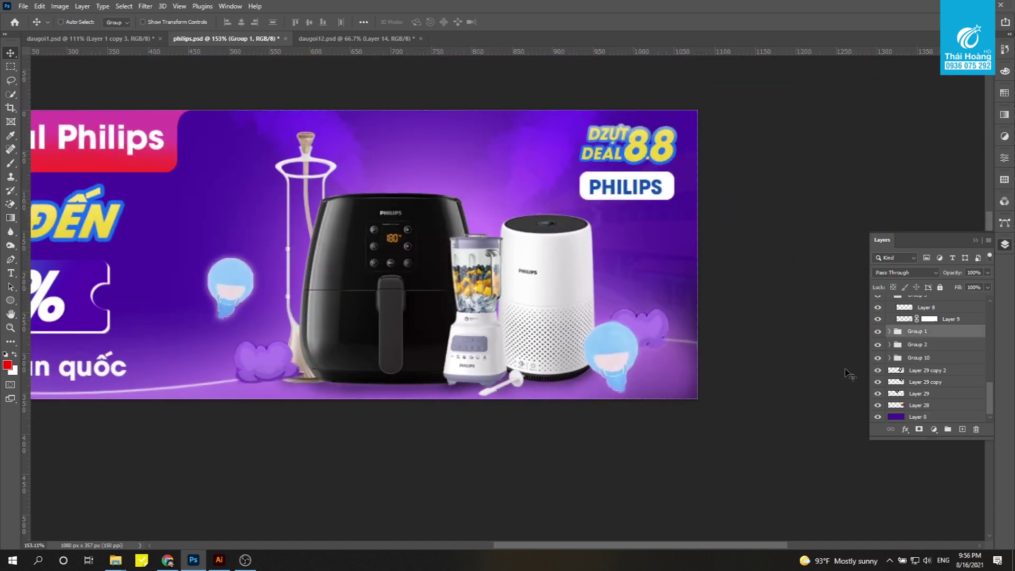
{"action": "left_click", "coordinate": [890, 331]}
{"action": "left_click", "coordinate": [941, 346]}
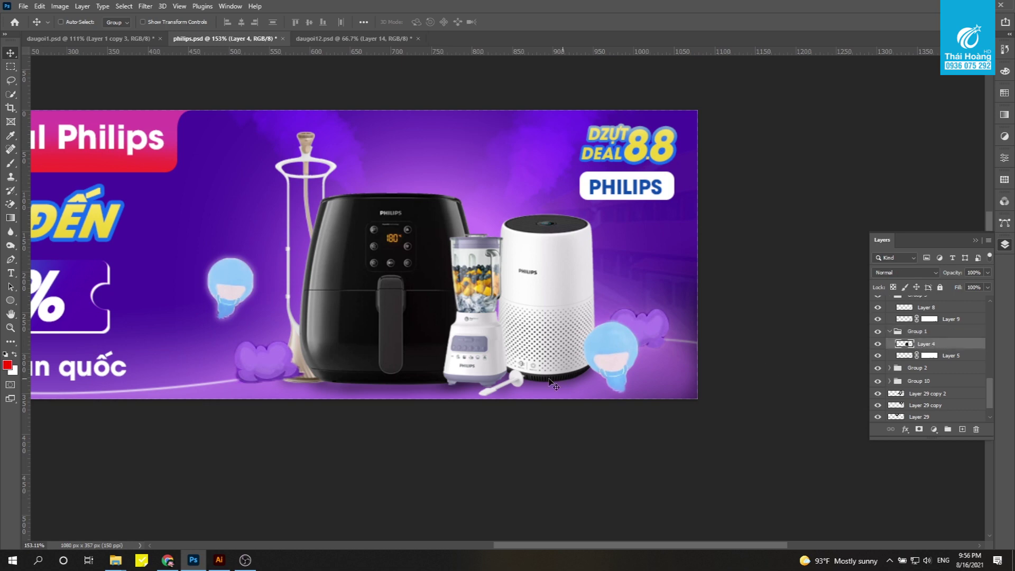
Pick the fryer's layer from the canvas menu and drag the air fryer back down onto the table
{"action": "scroll", "coordinate": [365, 405], "scroll_direction": "up", "scroll_amount": 1}
{"action": "scroll", "coordinate": [362, 404], "scroll_direction": "up", "scroll_amount": 2}
{"action": "scroll", "coordinate": [362, 403], "scroll_direction": "up", "scroll_amount": 1}
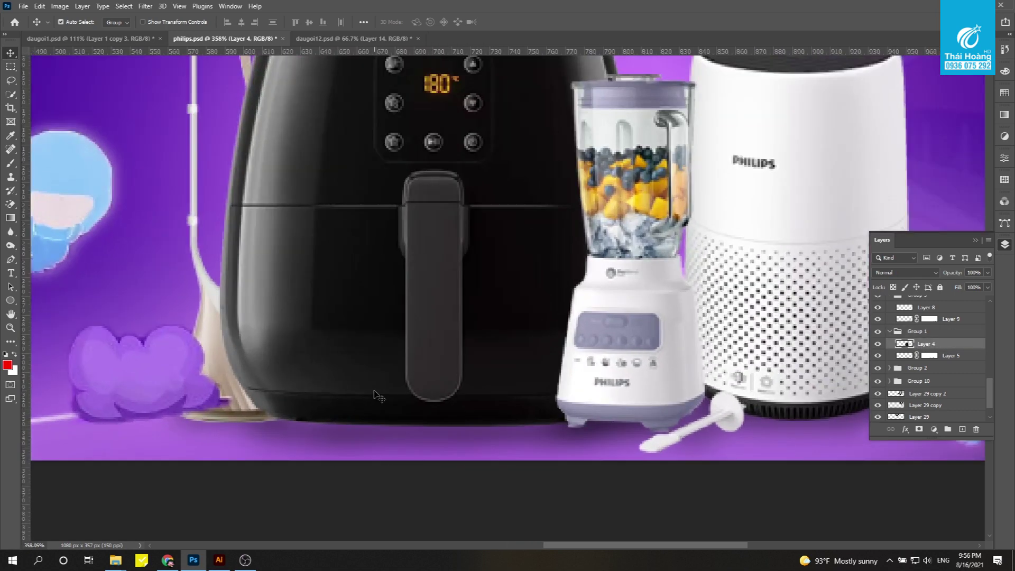
{"action": "right_click", "coordinate": [374, 390]}
{"action": "left_click", "coordinate": [392, 398]}
{"action": "scroll", "coordinate": [414, 361], "scroll_direction": "down", "scroll_amount": 1}
{"action": "left_click_drag", "start_coordinate": [414, 361], "coordinate": [412, 386]}
Trace a Pen path around the air fryer's base and convert it to a selection
{"action": "key", "text": "m"}
{"action": "key", "text": "p"}
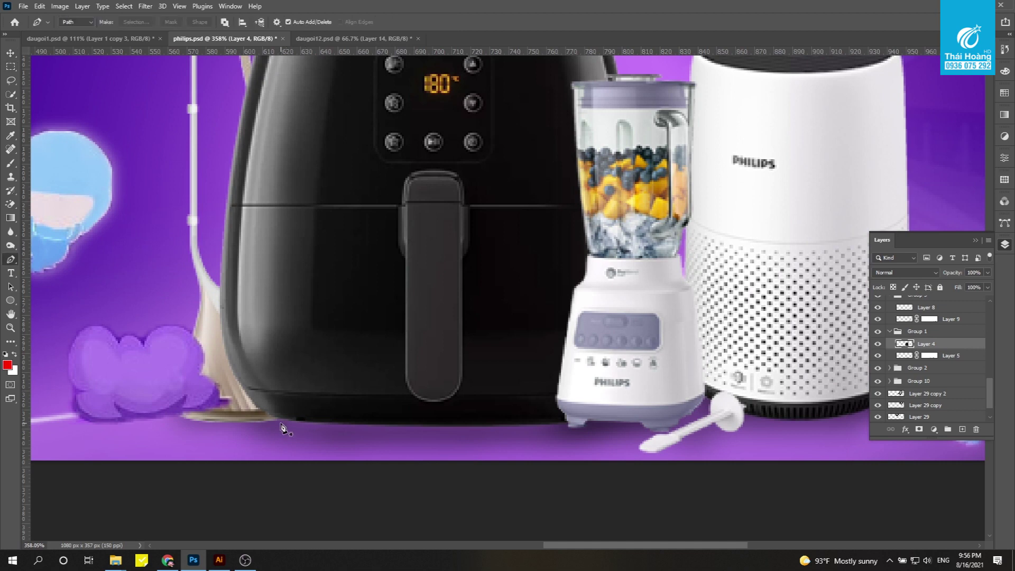
{"action": "left_click", "coordinate": [281, 419]}
{"action": "left_click_drag", "start_coordinate": [407, 428], "coordinate": [539, 429]}
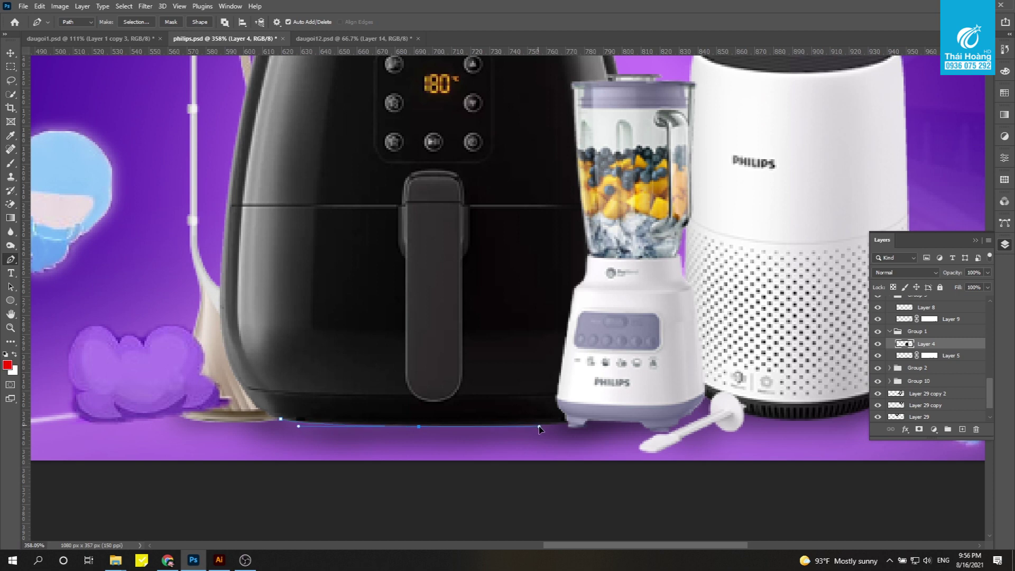
{"action": "left_click", "coordinate": [573, 420]}
{"action": "left_click_drag", "start_coordinate": [573, 424], "coordinate": [573, 426]}
{"action": "left_click", "coordinate": [580, 404]}
{"action": "left_click", "coordinate": [328, 400]}
{"action": "key", "text": "ctrl+Return"}
Fill the selection with black on a new layer placed below the air fryer
{"action": "key", "text": "ctrl+shift+alt+n"}
{"action": "key", "text": "d"}
{"action": "key", "text": "alt+BackSpace"}
{"action": "key", "text": "ctrl+d"}
{"action": "key", "text": "v"}
{"action": "key", "text": "ctrl+bracketleft"}
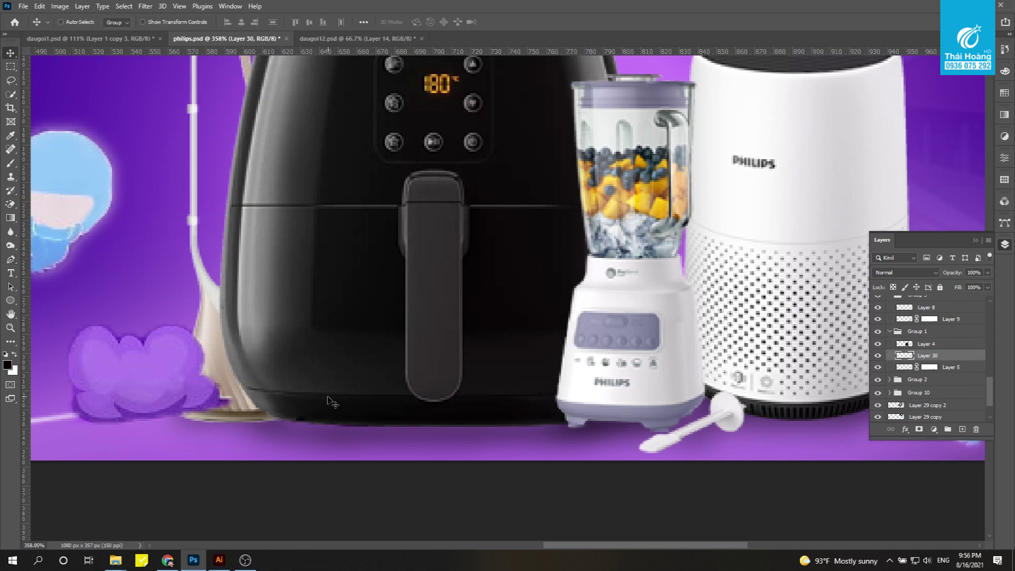
Soften the shadow layer with a 2 px Gaussian Blur
{"action": "left_click", "coordinate": [146, 7]}
{"action": "left_click", "coordinate": [302, 188]}
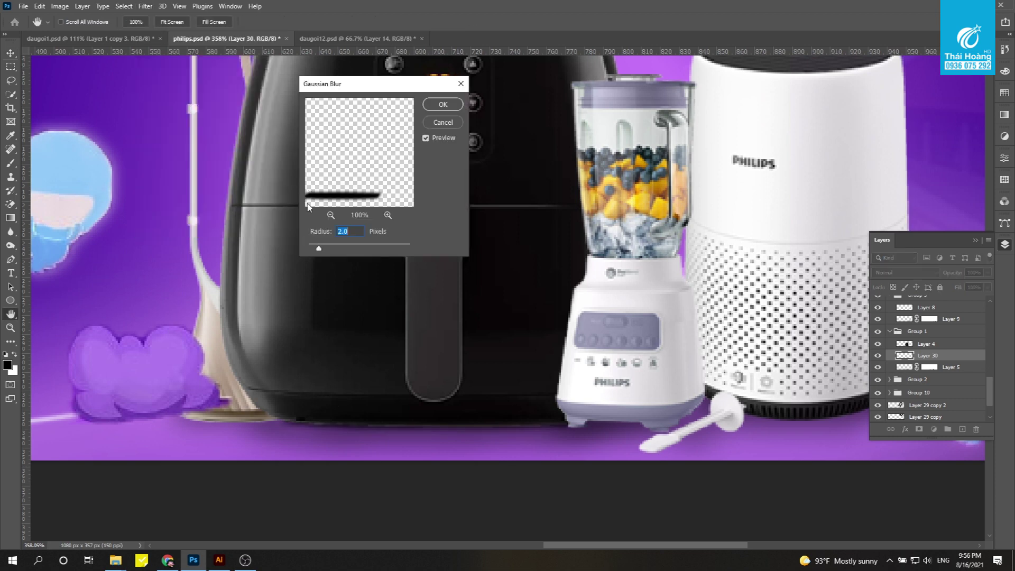
{"action": "left_click", "coordinate": [452, 109]}
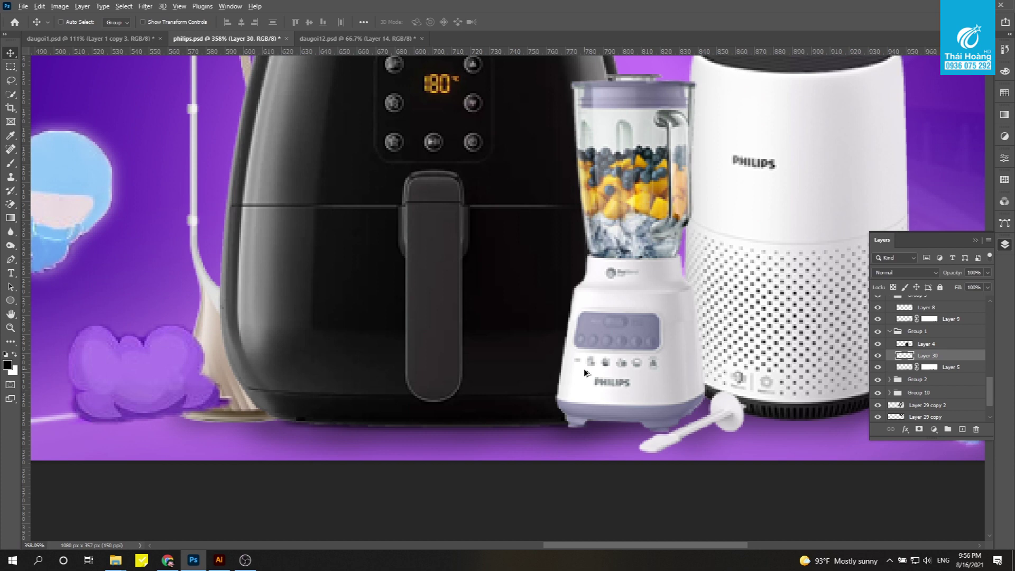
{"action": "scroll", "coordinate": [587, 373], "scroll_direction": "down", "scroll_amount": 5}
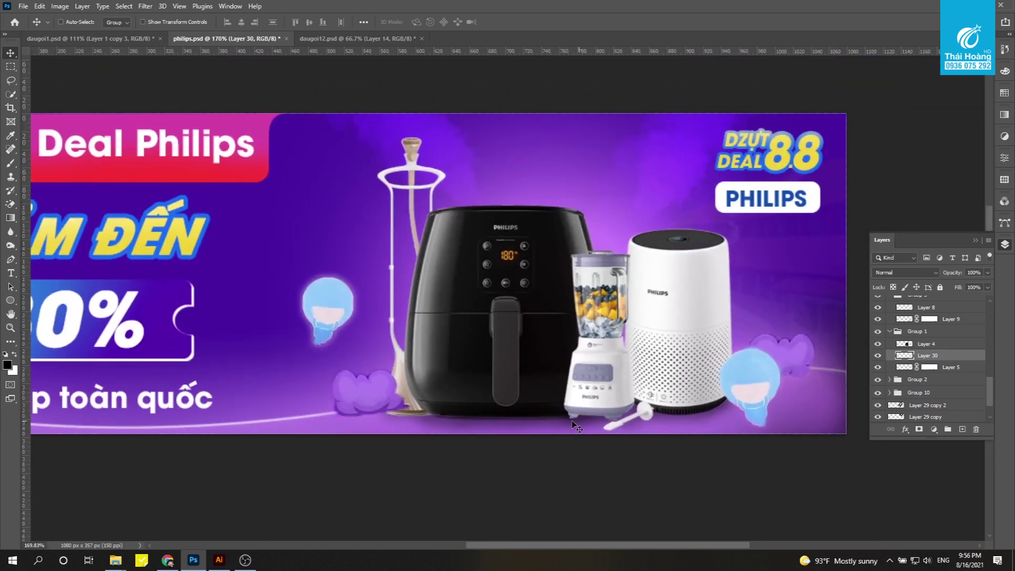
Toggle the shadow layer's visibility to compare, then set its opacity to 60%
{"action": "left_click", "coordinate": [987, 273]}
{"action": "left_click", "coordinate": [880, 356]}
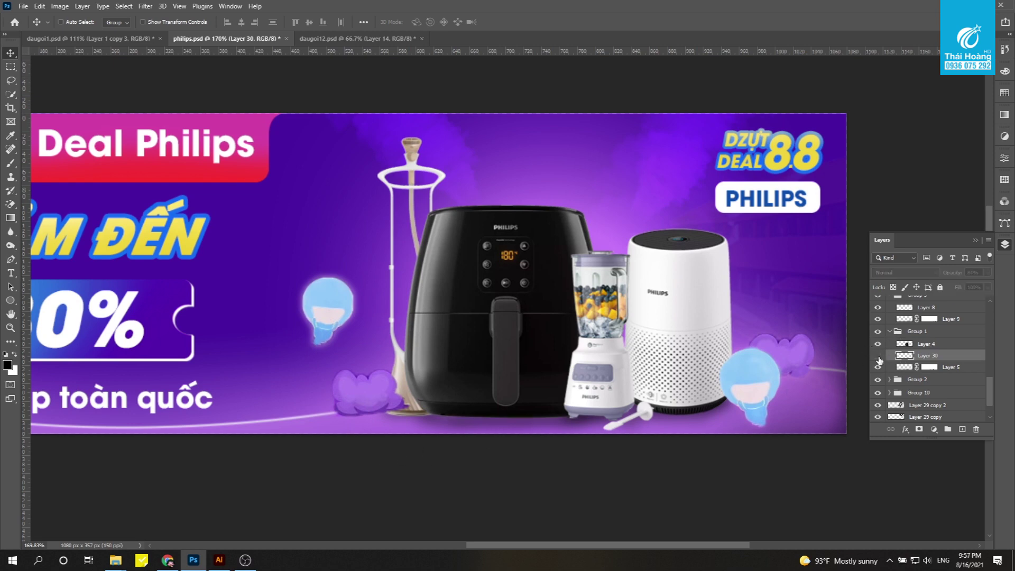
{"action": "left_click", "coordinate": [879, 357]}
{"action": "left_click", "coordinate": [878, 356]}
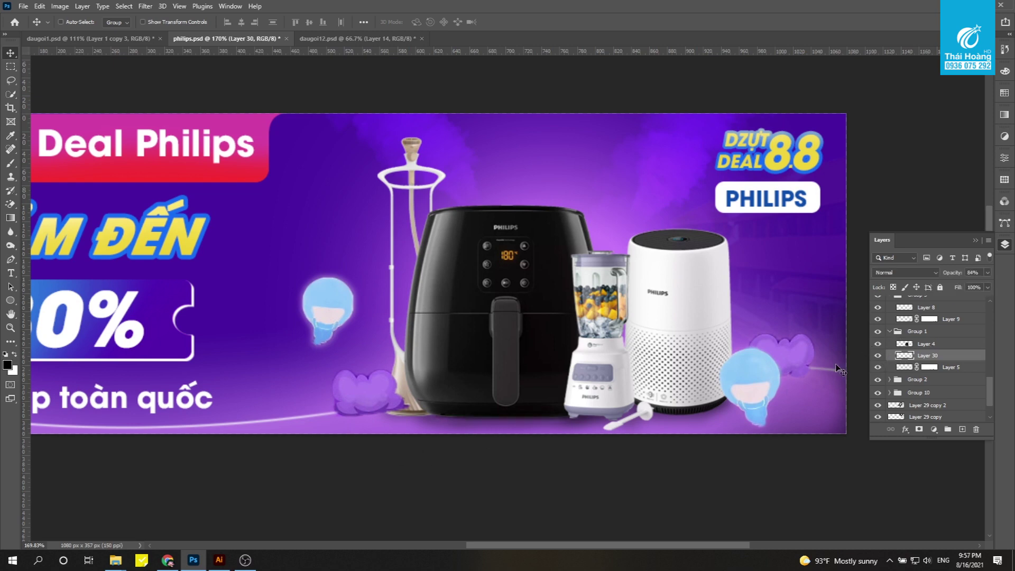
{"action": "scroll", "coordinate": [666, 394], "scroll_direction": "down", "scroll_amount": 2}
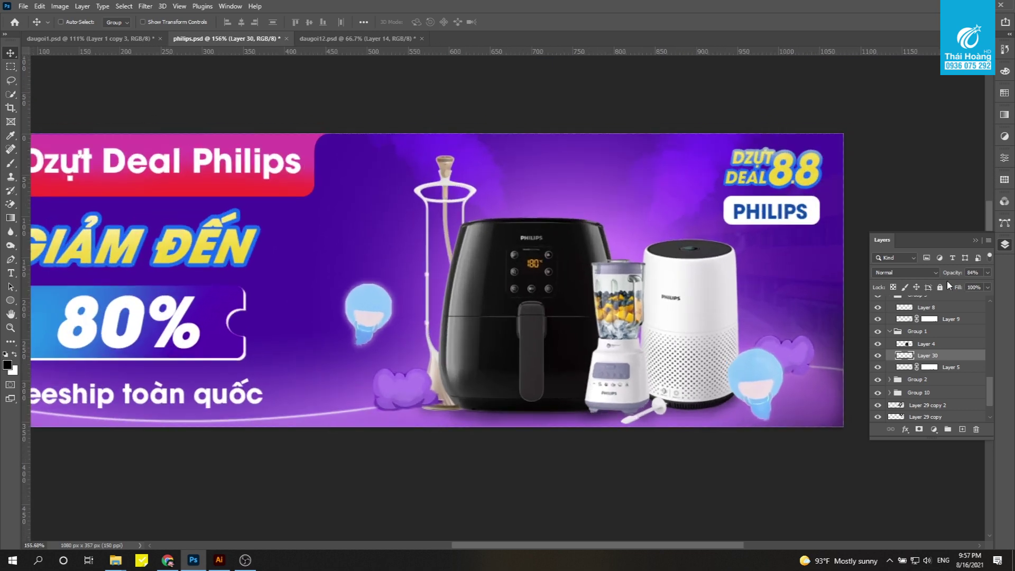
{"action": "key", "text": "6"}
Review the Philips banner's shadow, then switch to the daugoi1.psd Clear banner
{"action": "left_click_drag", "start_coordinate": [316, 382], "coordinate": [423, 372]}
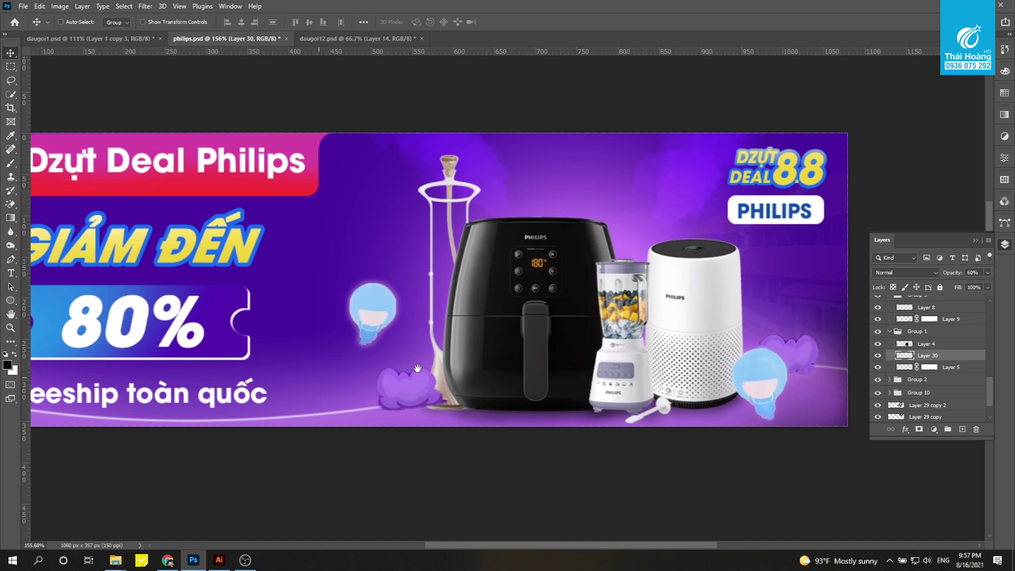
{"action": "scroll", "coordinate": [476, 317], "scroll_direction": "up", "scroll_amount": 2}
{"action": "scroll", "coordinate": [531, 274], "scroll_direction": "up", "scroll_amount": 1}
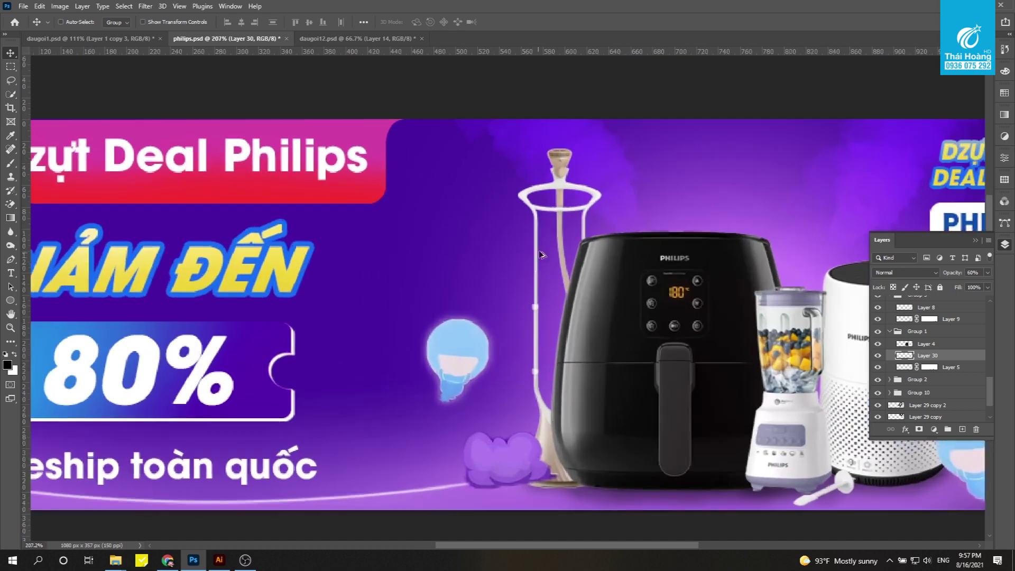
{"action": "scroll", "coordinate": [505, 294], "scroll_direction": "down", "scroll_amount": 2}
{"action": "scroll", "coordinate": [466, 328], "scroll_direction": "up", "scroll_amount": 3}
{"action": "scroll", "coordinate": [510, 333], "scroll_direction": "up", "scroll_amount": 2}
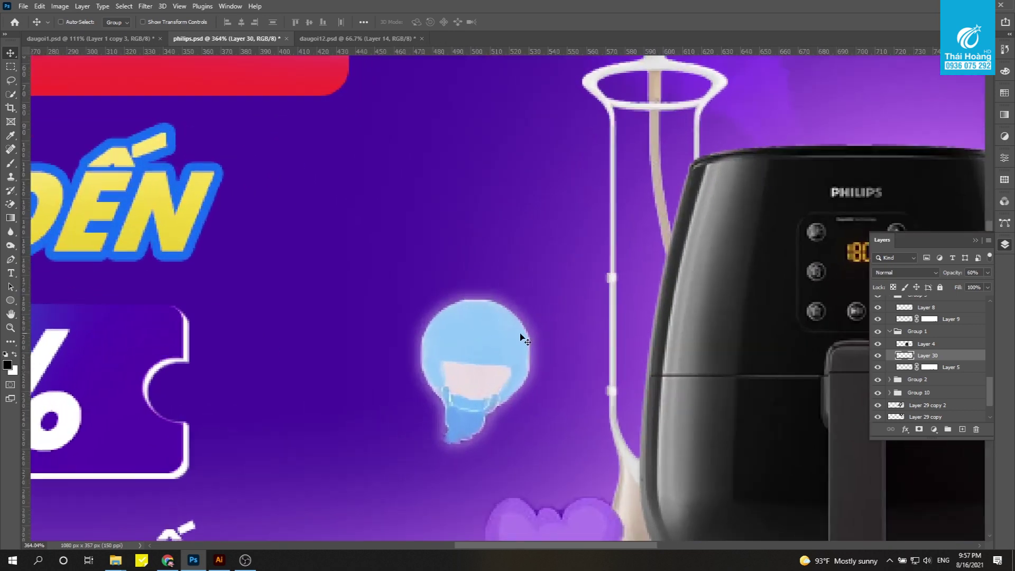
{"action": "scroll", "coordinate": [459, 317], "scroll_direction": "down", "scroll_amount": 2}
{"action": "scroll", "coordinate": [465, 366], "scroll_direction": "down", "scroll_amount": 2}
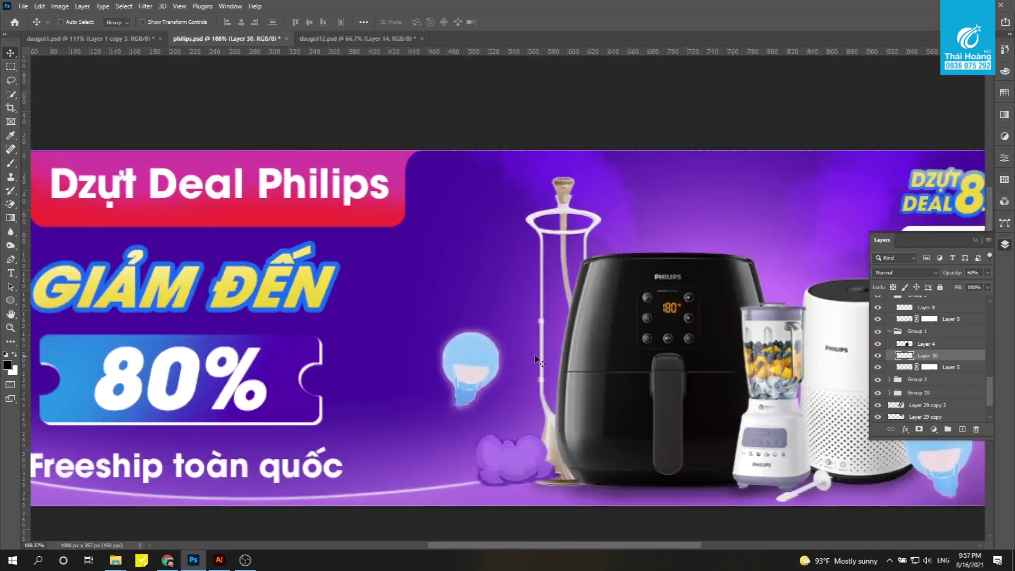
{"action": "left_click_drag", "start_coordinate": [522, 363], "coordinate": [294, 360]}
{"action": "scroll", "coordinate": [601, 278], "scroll_direction": "down", "scroll_amount": 1}
{"action": "scroll", "coordinate": [569, 262], "scroll_direction": "down", "scroll_amount": 1}
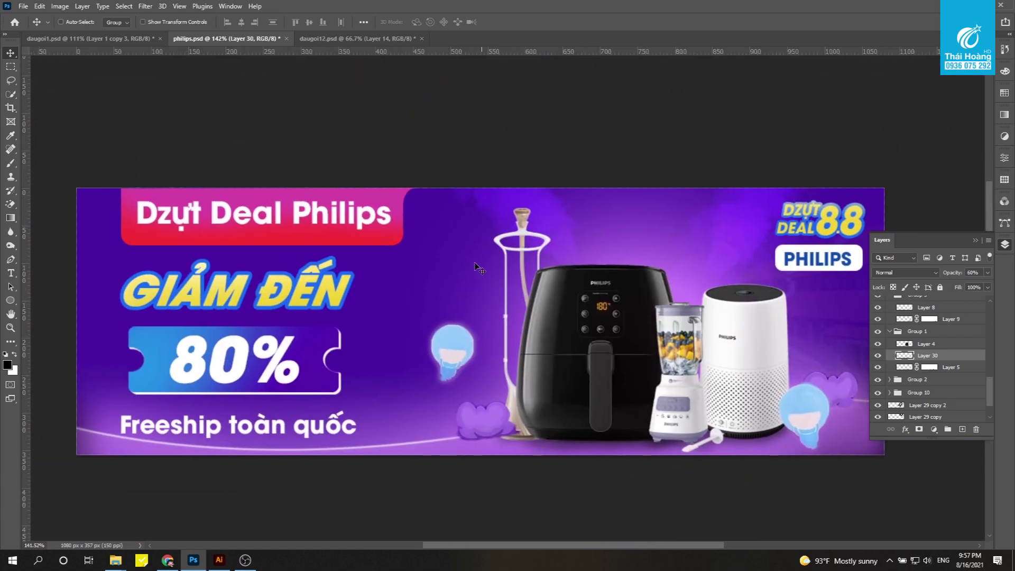
{"action": "left_click", "coordinate": [90, 38]}
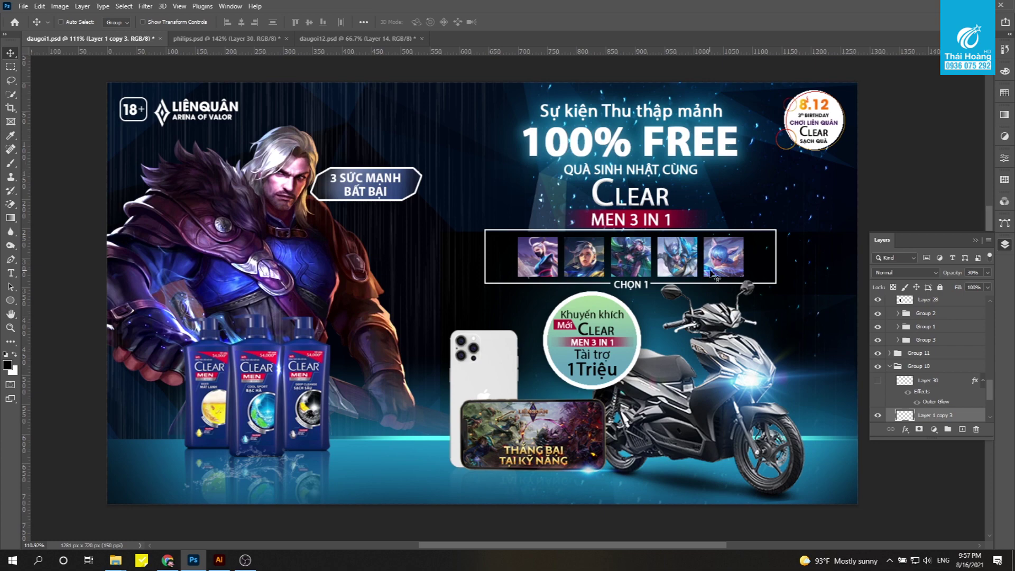
Select the tuong portrait group and add a new empty layer above it
{"action": "scroll", "coordinate": [587, 316], "scroll_direction": "up", "scroll_amount": 4}
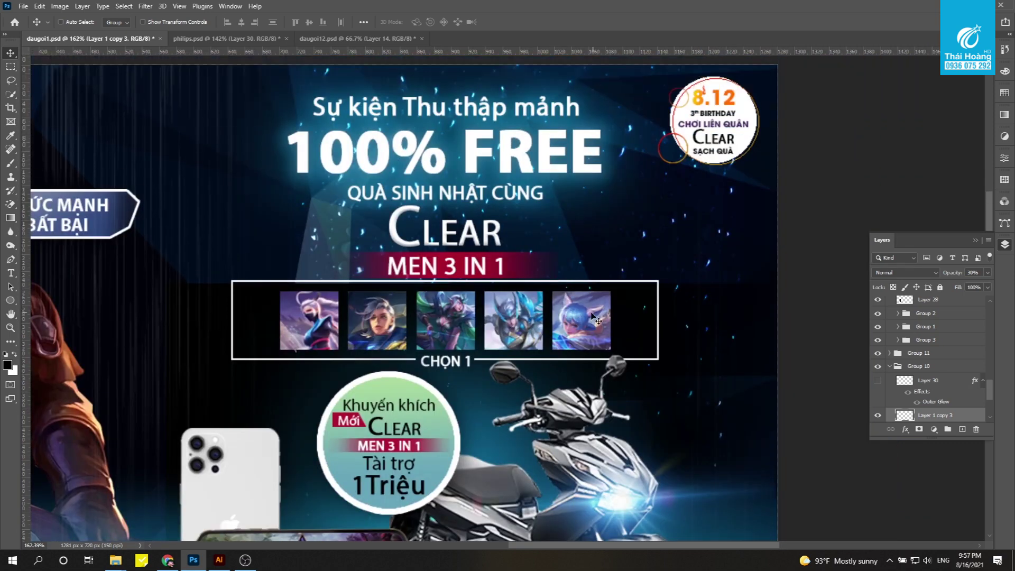
{"action": "left_click", "coordinate": [596, 320], "text": "ctrl"}
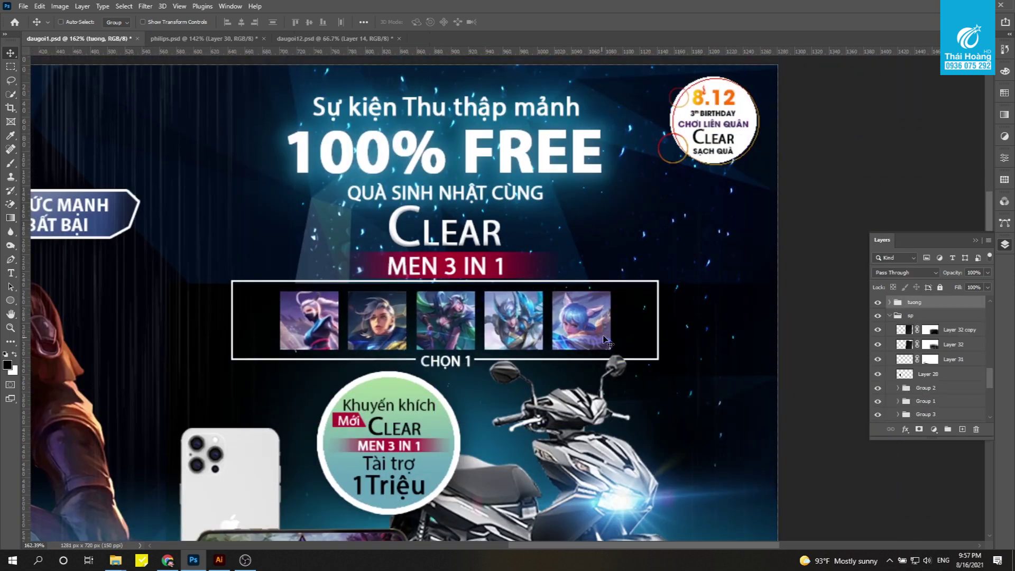
{"action": "key", "text": "b"}
{"action": "left_click", "coordinate": [963, 429]}
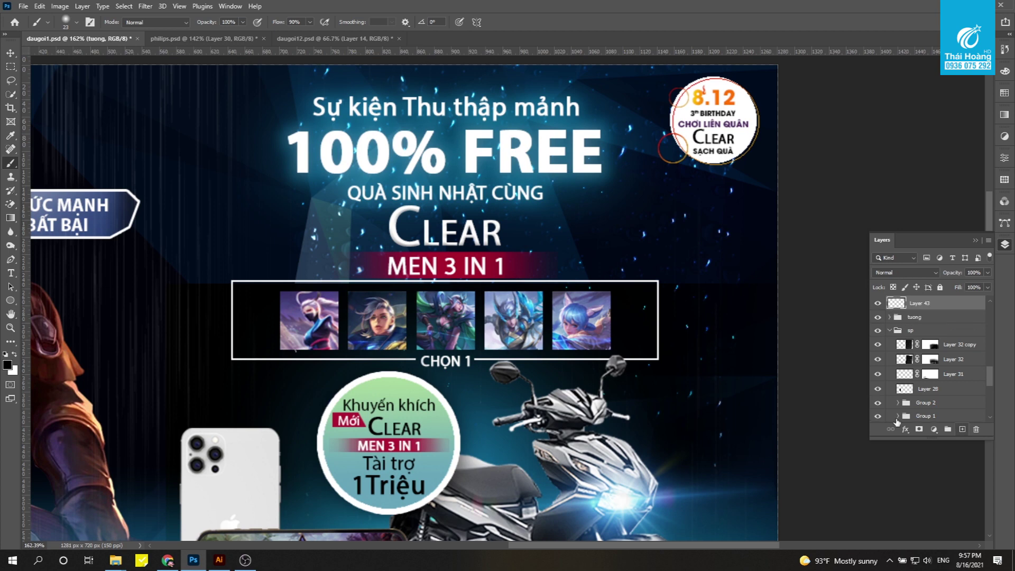
Try white glows at both ends of the portrait box with a smaller brush, then undo them
{"action": "right_click", "coordinate": [620, 308], "text": "alt"}
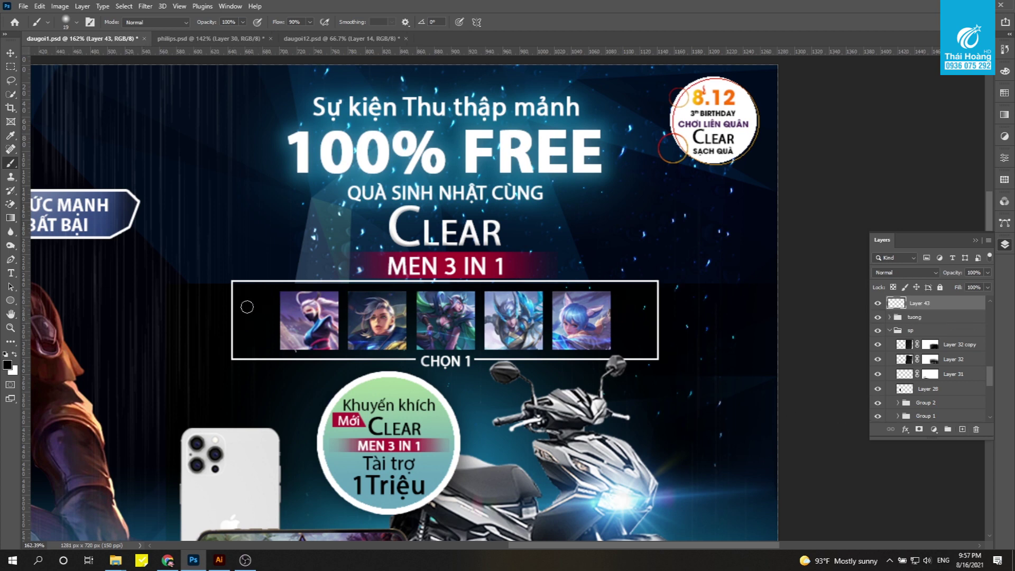
{"action": "key", "text": "x"}
{"action": "left_click_drag", "start_coordinate": [636, 297], "coordinate": [635, 299]}
{"action": "mouse_move", "coordinate": [261, 291]}
{"action": "left_mouse_down"}
{"action": "mouse_move", "coordinate": [245, 324]}
{"action": "mouse_move", "coordinate": [259, 296]}
{"action": "left_mouse_up"}
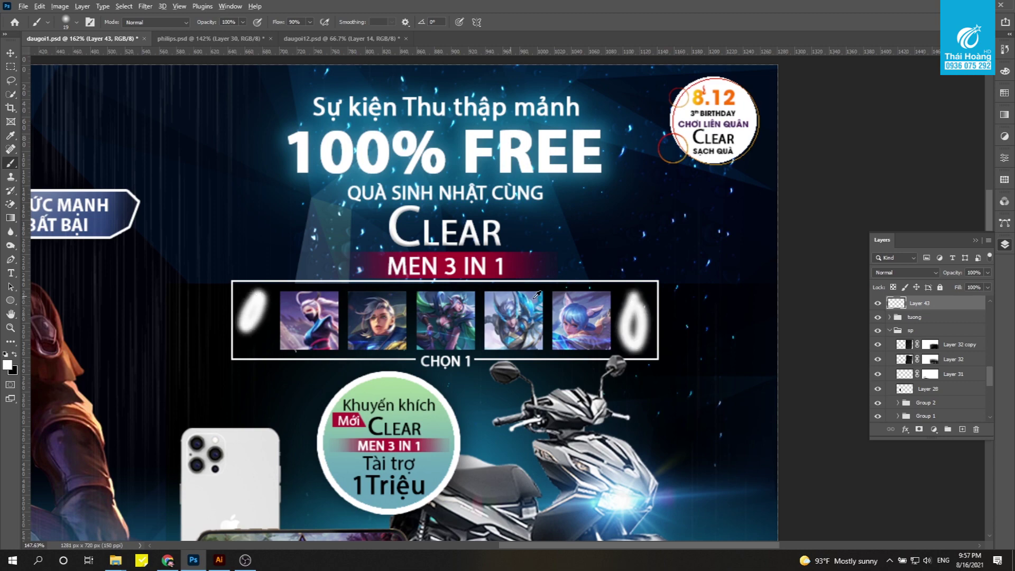
{"action": "scroll", "coordinate": [532, 295], "scroll_direction": "down", "scroll_amount": 5}
{"action": "scroll", "coordinate": [532, 294], "scroll_direction": "down", "scroll_amount": 3}
{"action": "key", "text": "ctrl+z"}
{"action": "key", "text": "ctrl+z"}
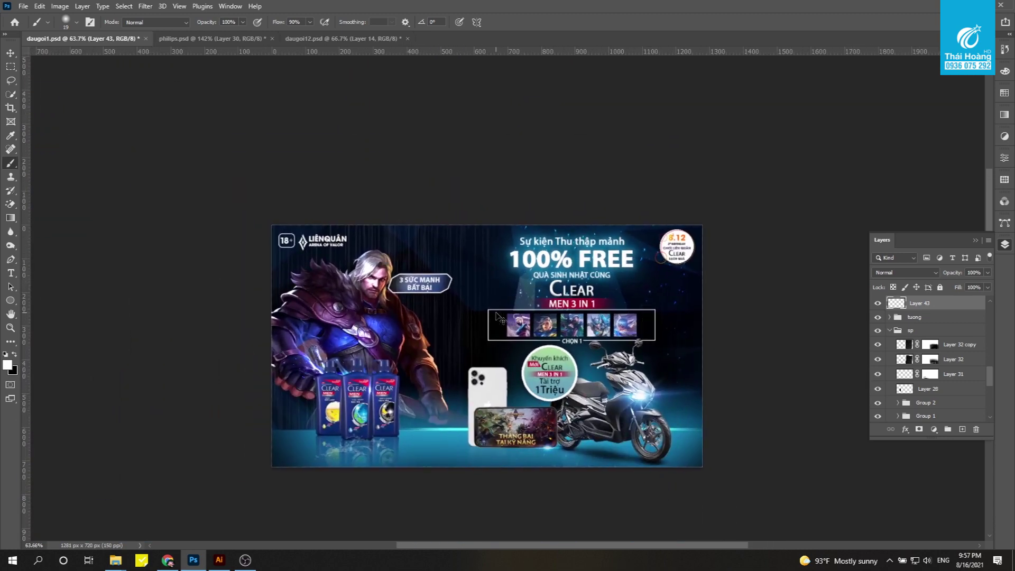
{"action": "key", "text": "v"}
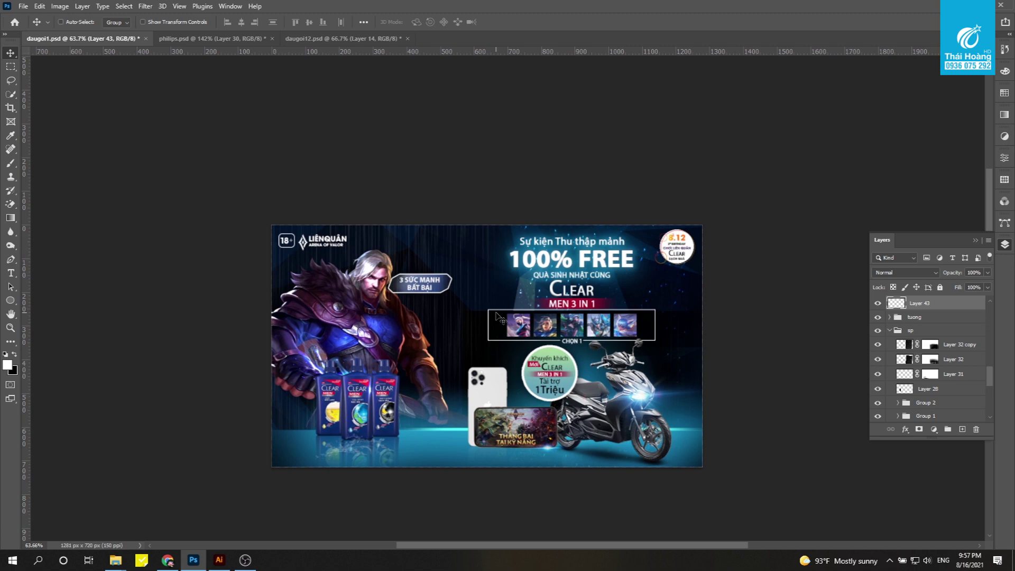